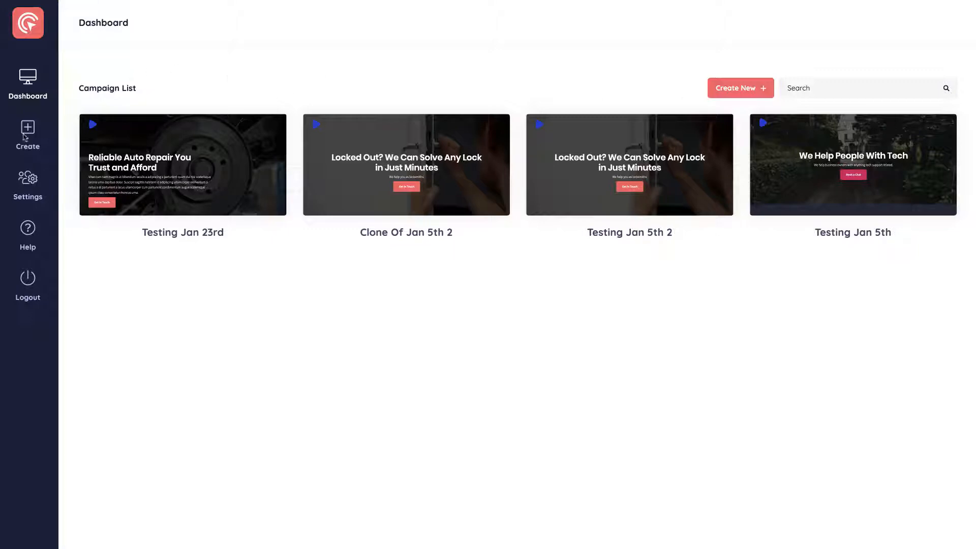
{"action": "left_click", "coordinate": [733, 89]}
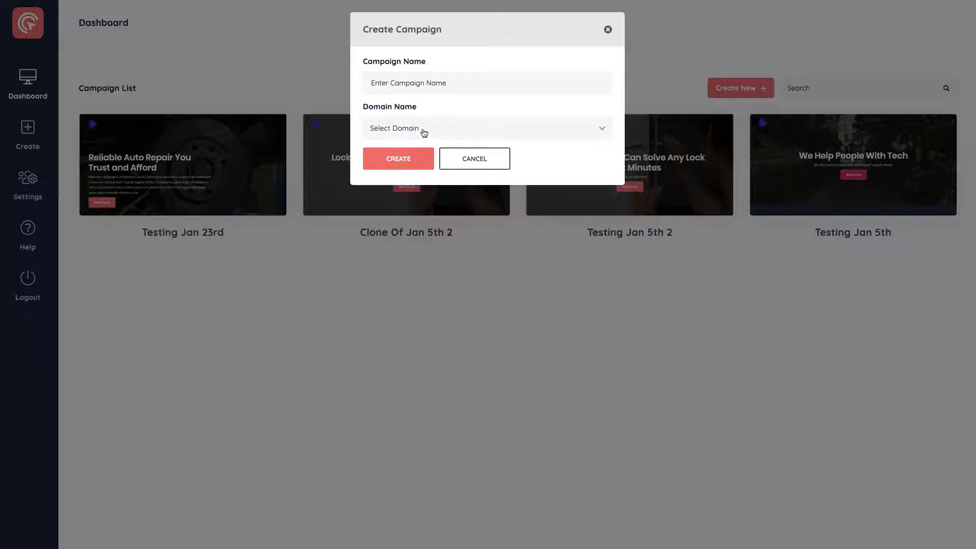
{"action": "left_click", "coordinate": [427, 84]}
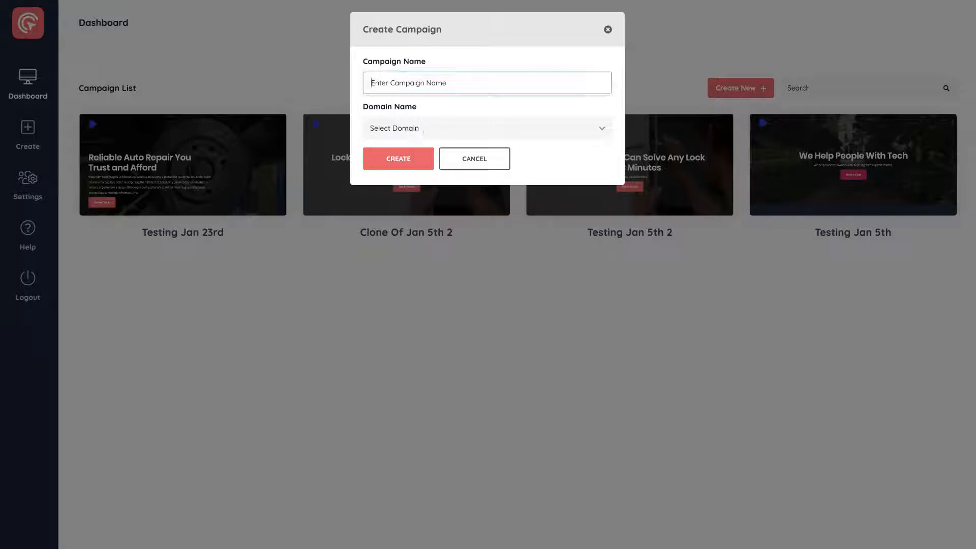
{"action": "type", "text": "ClickA"}
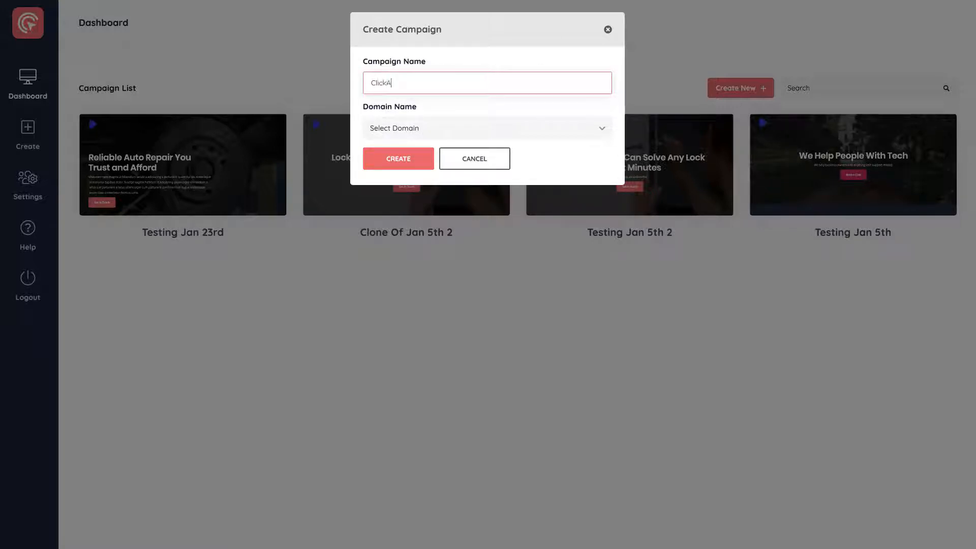
{"action": "type", "text": "gency Demo Walkthrough"}
{"action": "left_click", "coordinate": [484, 96]}
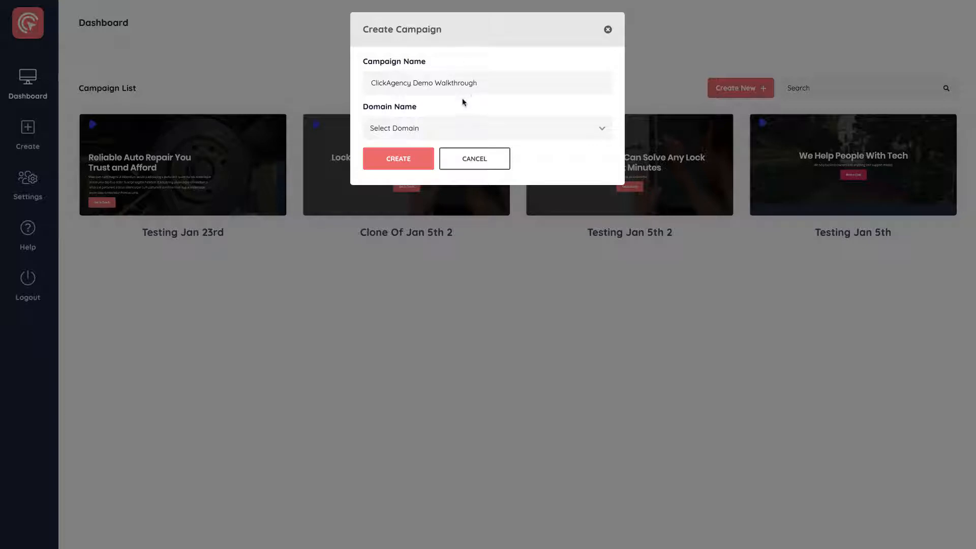
{"action": "left_click", "coordinate": [447, 128]}
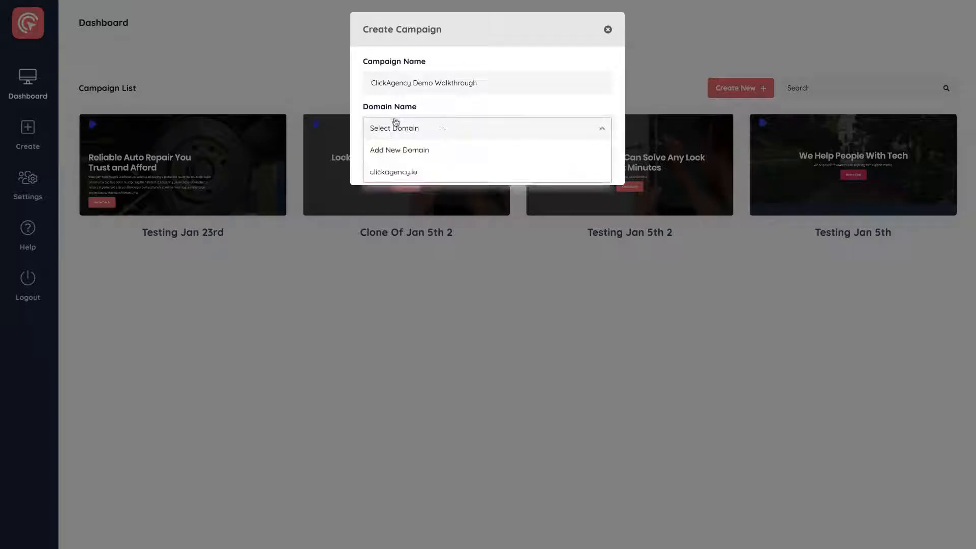
{"action": "left_click", "coordinate": [402, 171]}
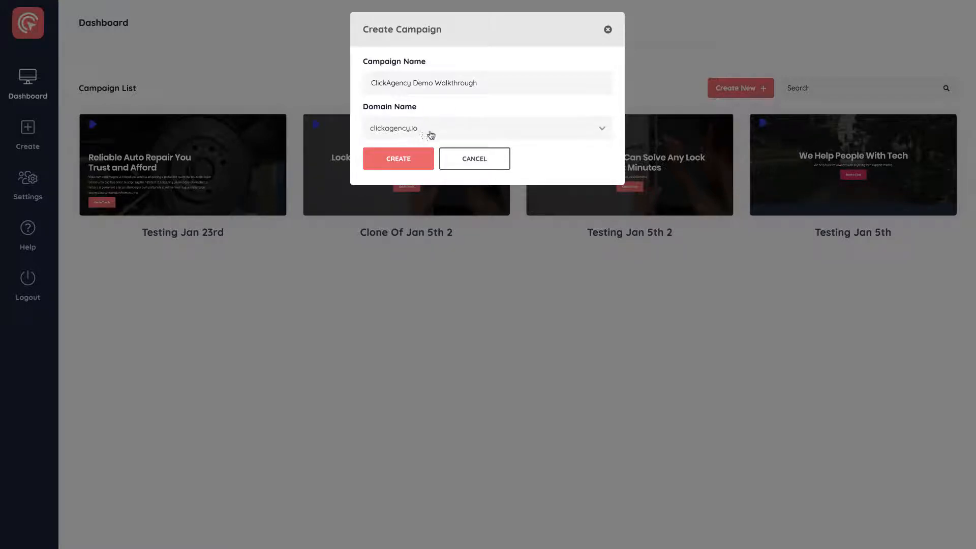
{"action": "left_click", "coordinate": [468, 158]}
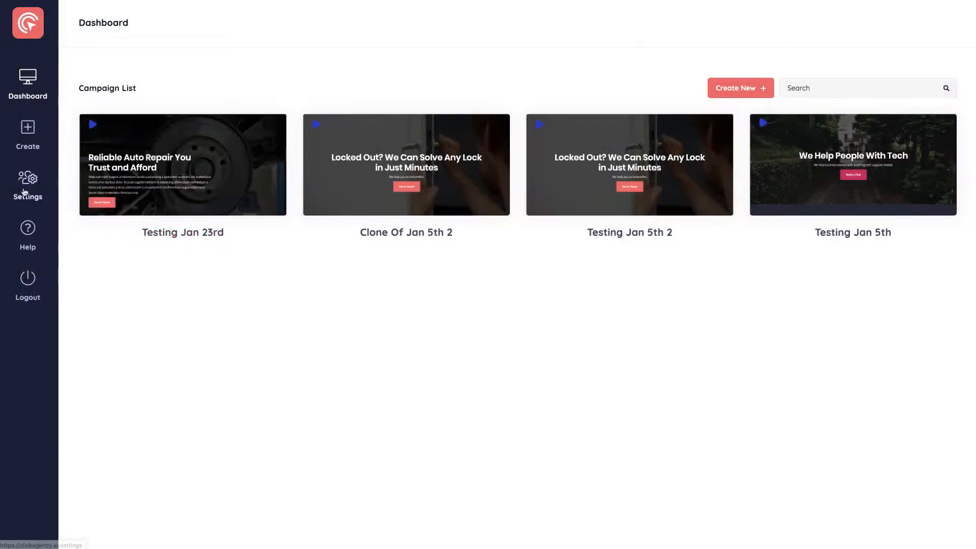
Open the domain settings and show the instructions for publishing pages to a custom domain.
{"action": "left_click", "coordinate": [24, 192]}
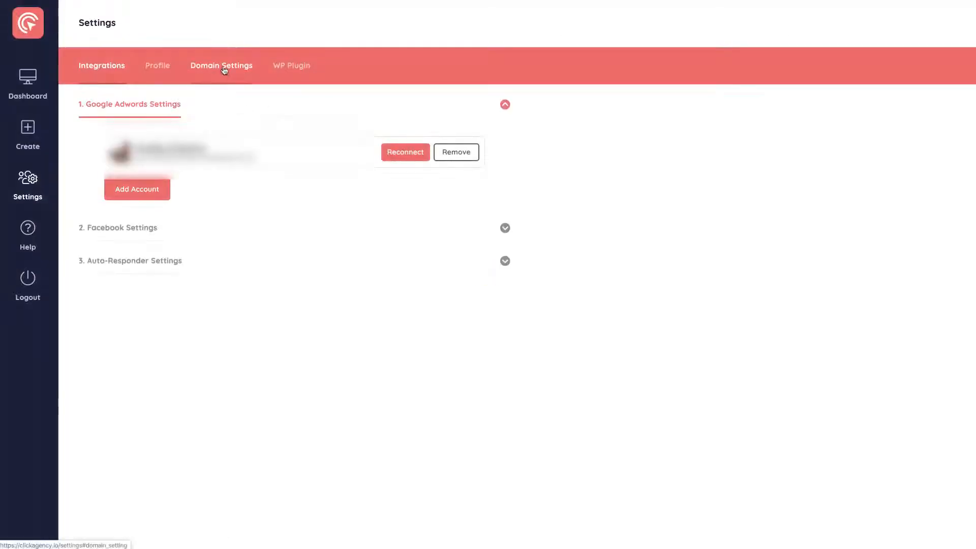
{"action": "left_click", "coordinate": [224, 68]}
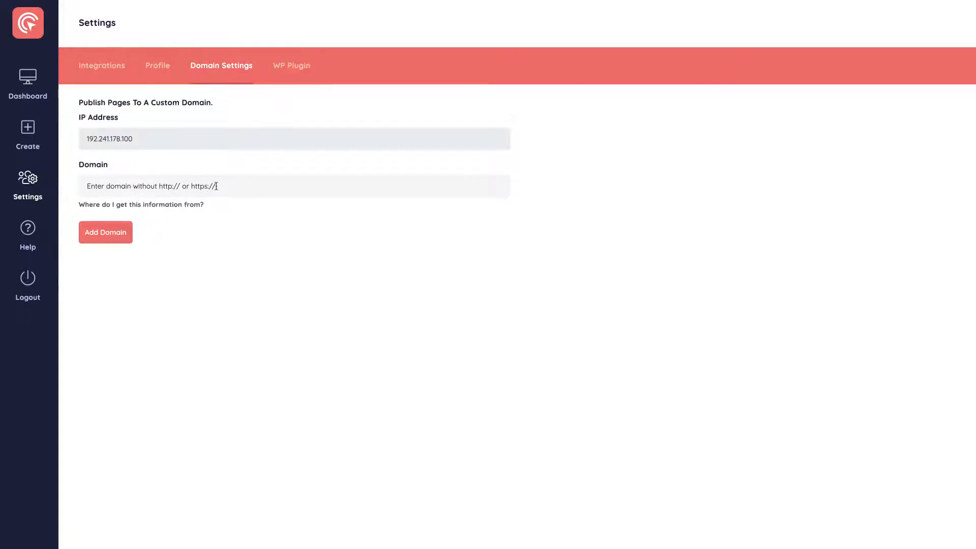
{"action": "left_click", "coordinate": [175, 205]}
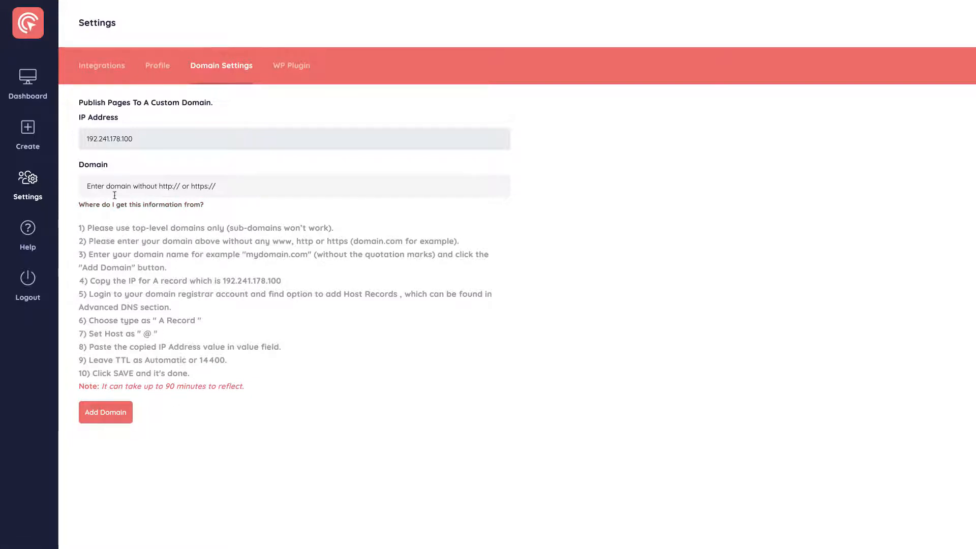
Create a campaign named "ClickAgency Demo Walkthrough" on the clickagency.io domain.
{"action": "left_click", "coordinate": [31, 143]}
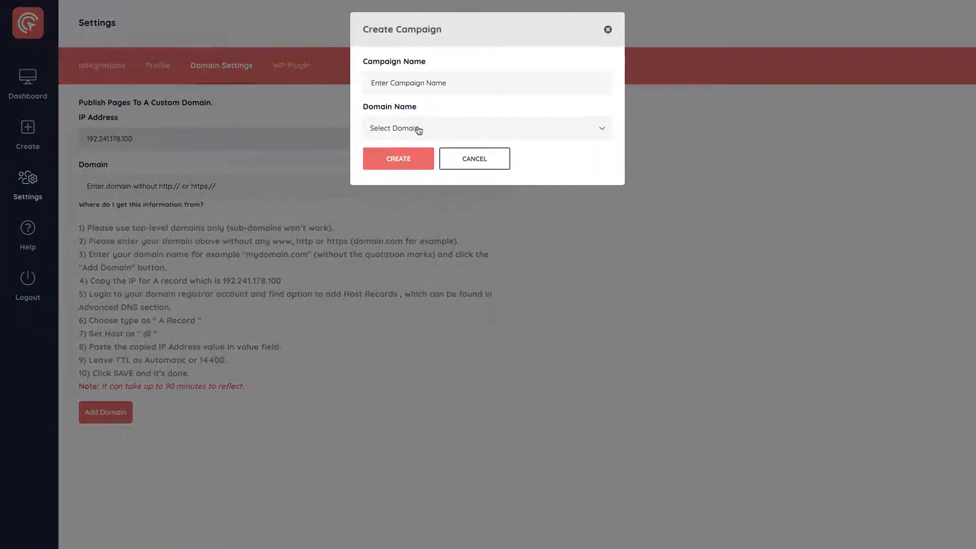
{"action": "left_click", "coordinate": [402, 131]}
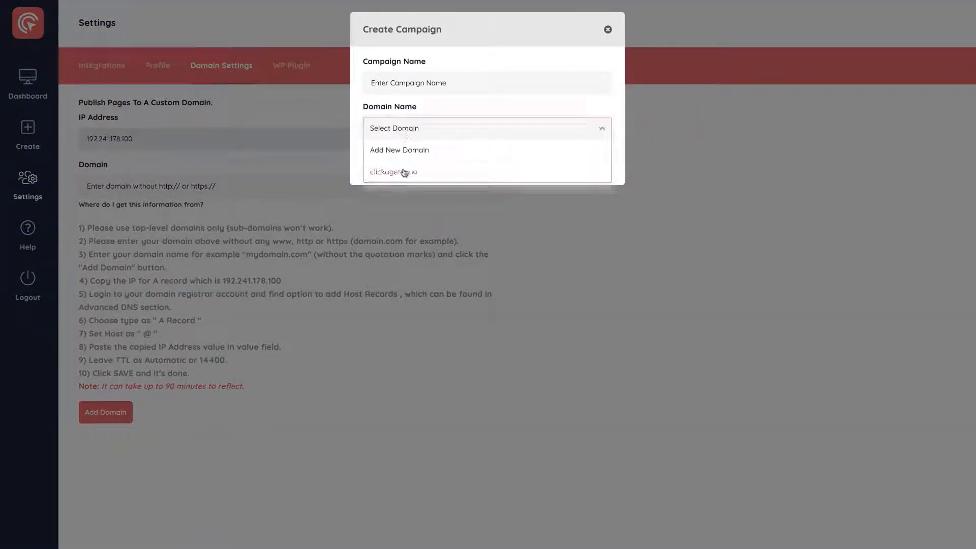
{"action": "left_click", "coordinate": [404, 171]}
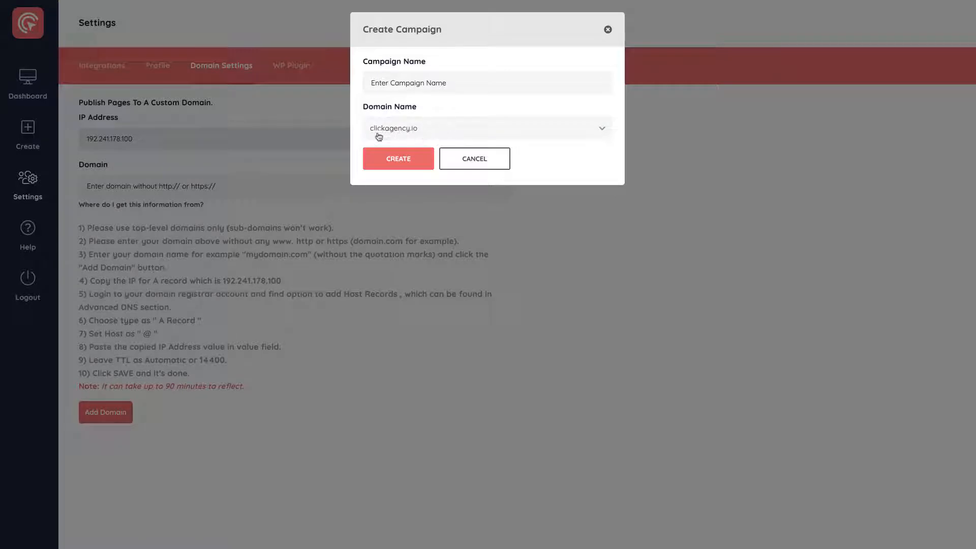
{"action": "left_click", "coordinate": [405, 88]}
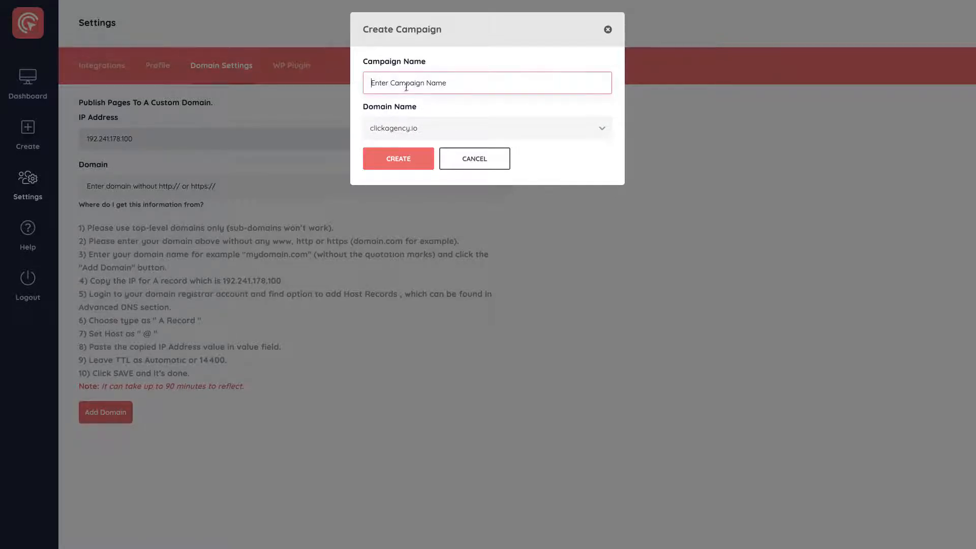
{"action": "type", "text": "ClickAgency Demo Walkthrough"}
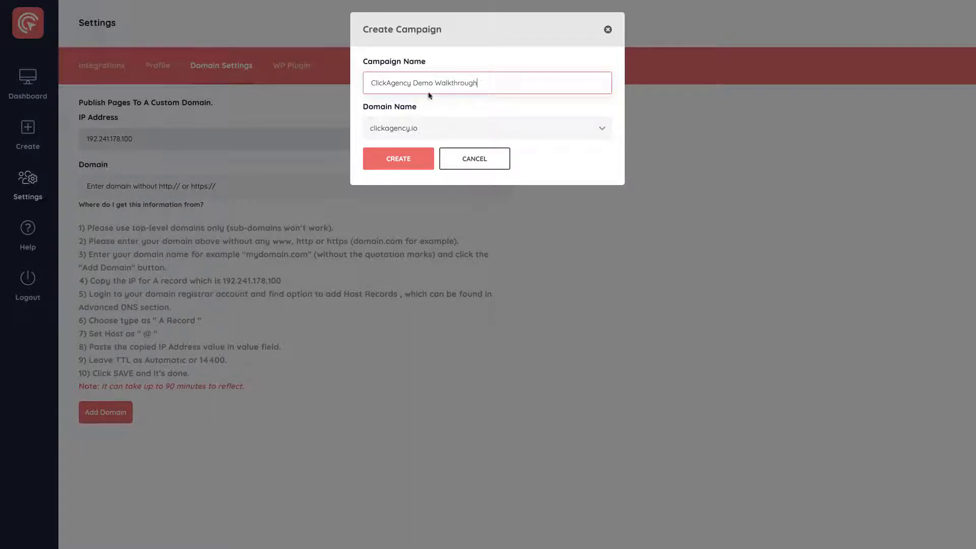
{"action": "left_click", "coordinate": [408, 156]}
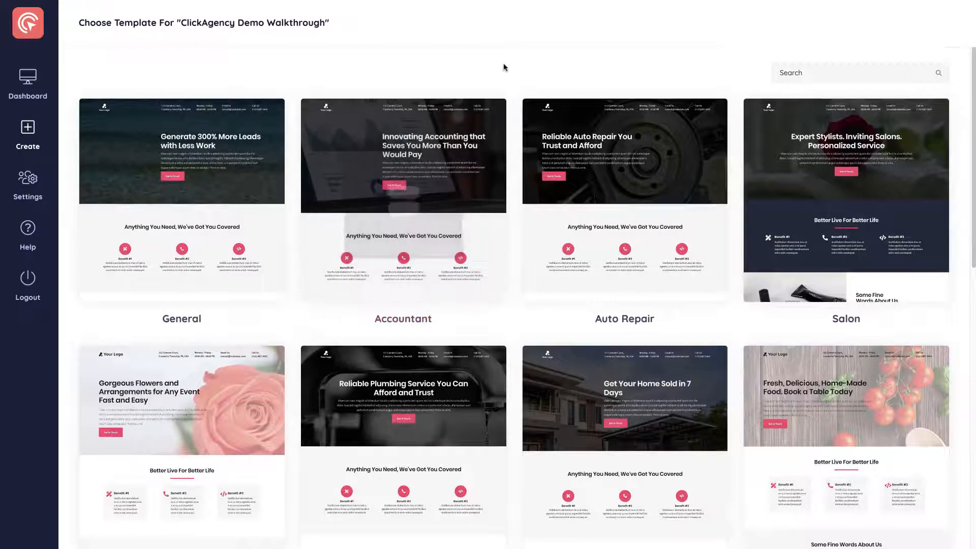
Browse the industry page templates available for the campaign.
{"action": "mouse_move", "coordinate": [162, 204]}
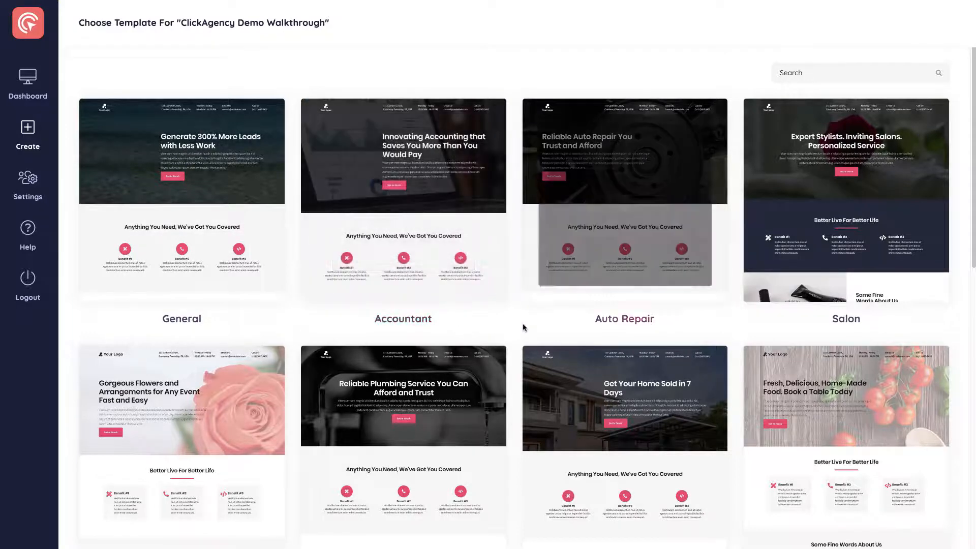
{"action": "mouse_move", "coordinate": [624, 173]}
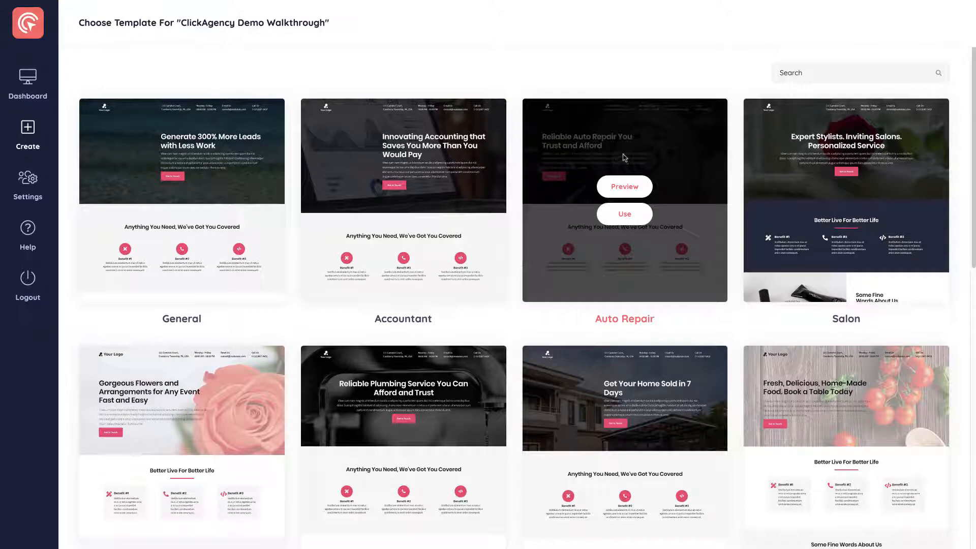
{"action": "mouse_move", "coordinate": [827, 142]}
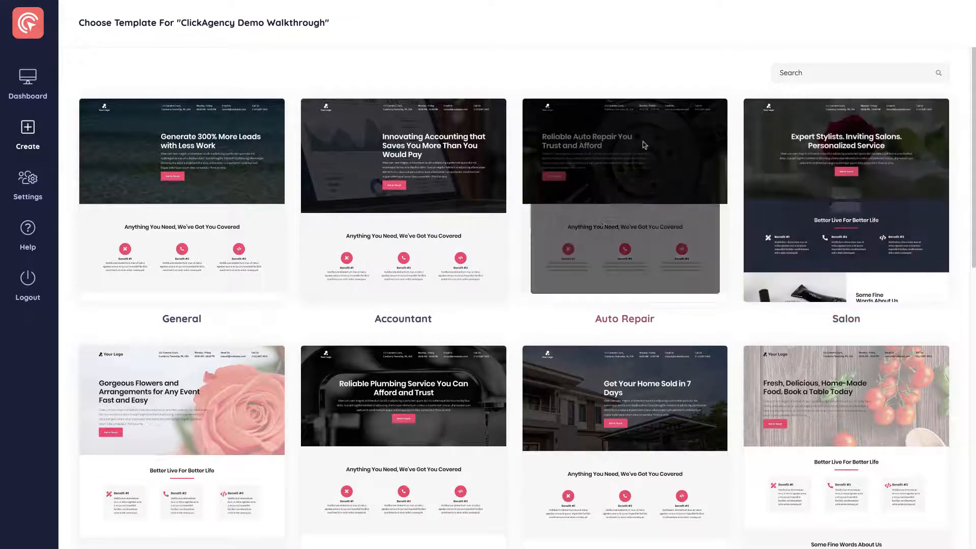
{"action": "mouse_move", "coordinate": [581, 127]}
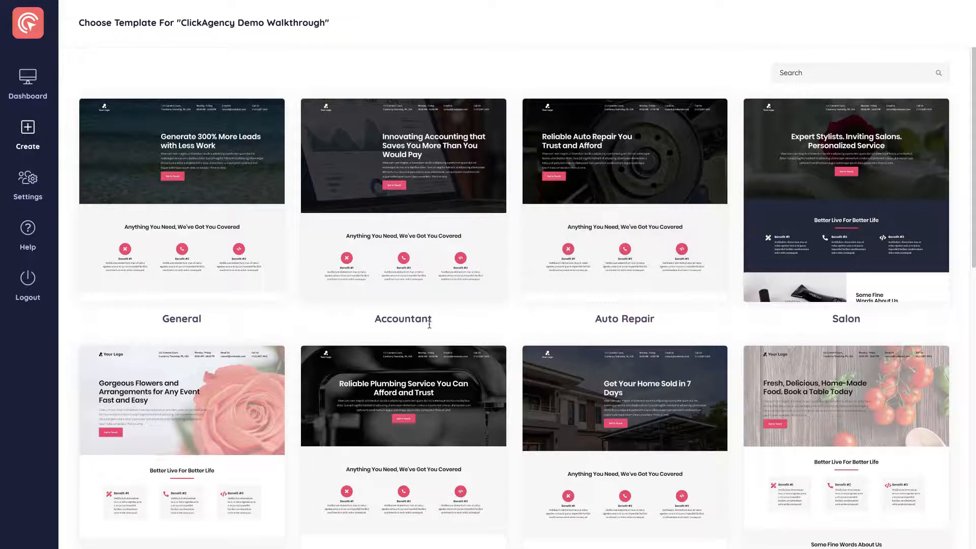
{"action": "scroll", "coordinate": [481, 332], "scroll_direction": "down", "scroll_amount": 1}
{"action": "scroll", "coordinate": [481, 333], "scroll_direction": "down", "scroll_amount": 5}
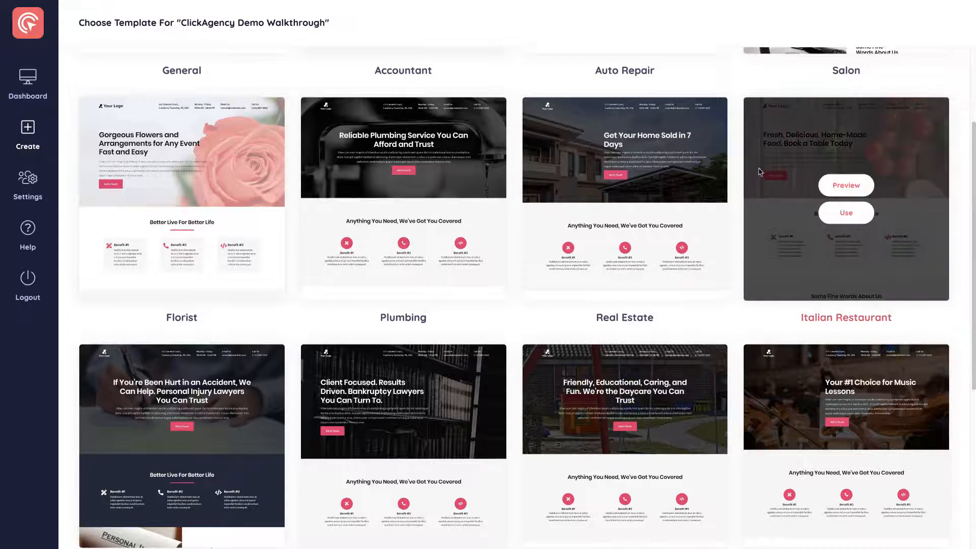
{"action": "scroll", "coordinate": [697, 295], "scroll_direction": "down", "scroll_amount": 1}
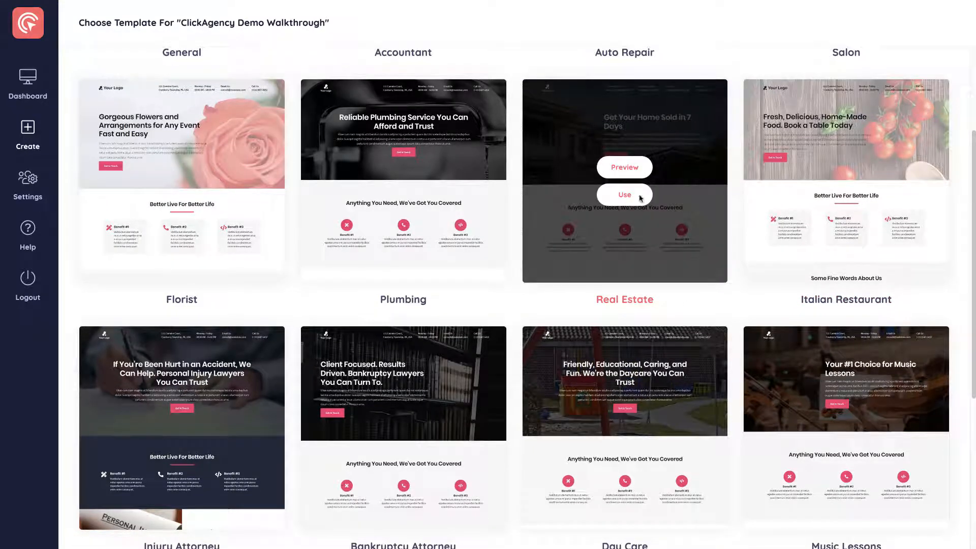
{"action": "scroll", "coordinate": [768, 281], "scroll_direction": "up", "scroll_amount": 3}
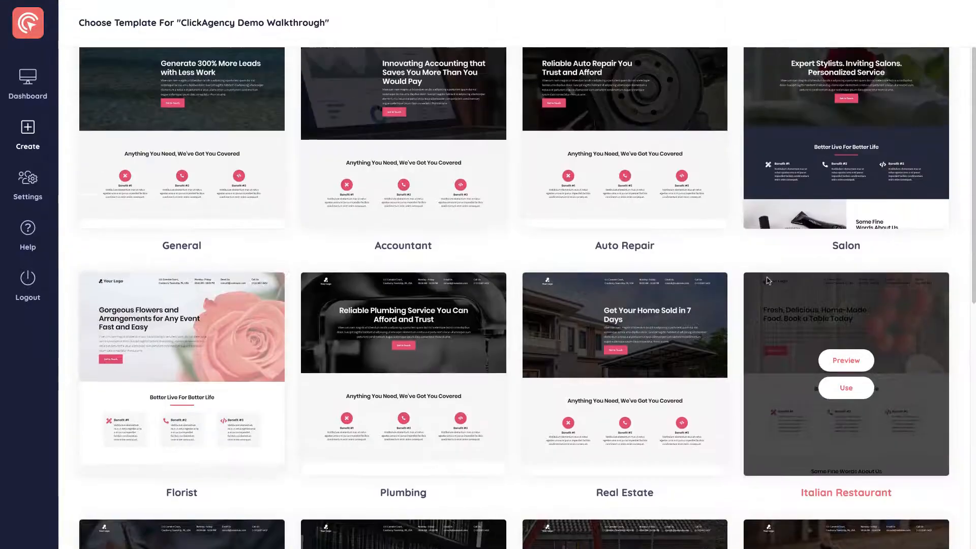
{"action": "scroll", "coordinate": [768, 281], "scroll_direction": "up", "scroll_amount": 2}
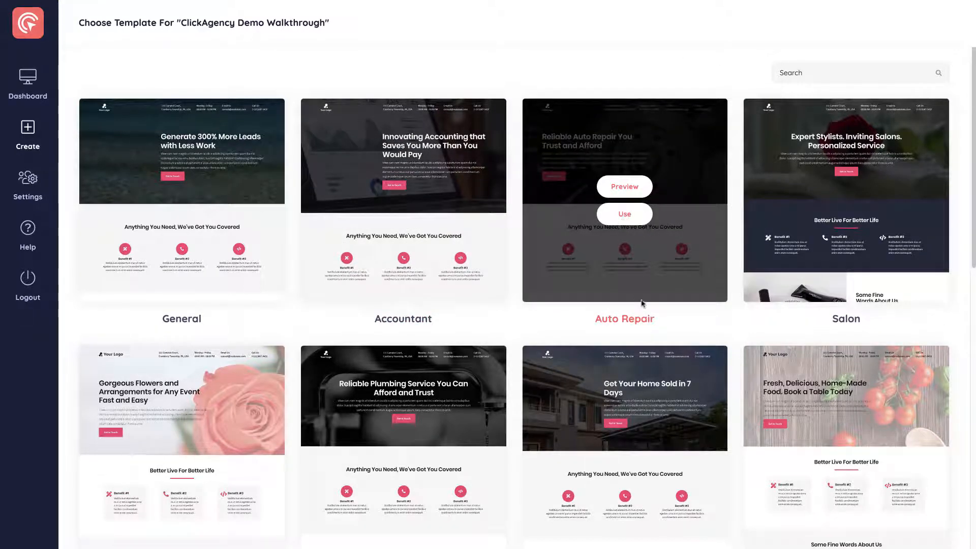
Use the Auto Repair template, choose to build the page by chatting with a bot, and answer Yes to start.
{"action": "left_click", "coordinate": [624, 215]}
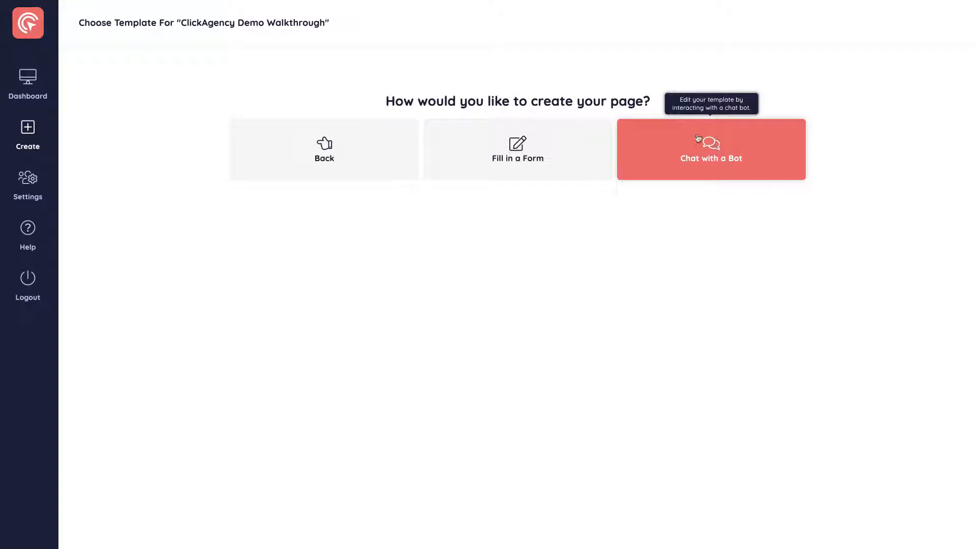
{"action": "left_click", "coordinate": [714, 160]}
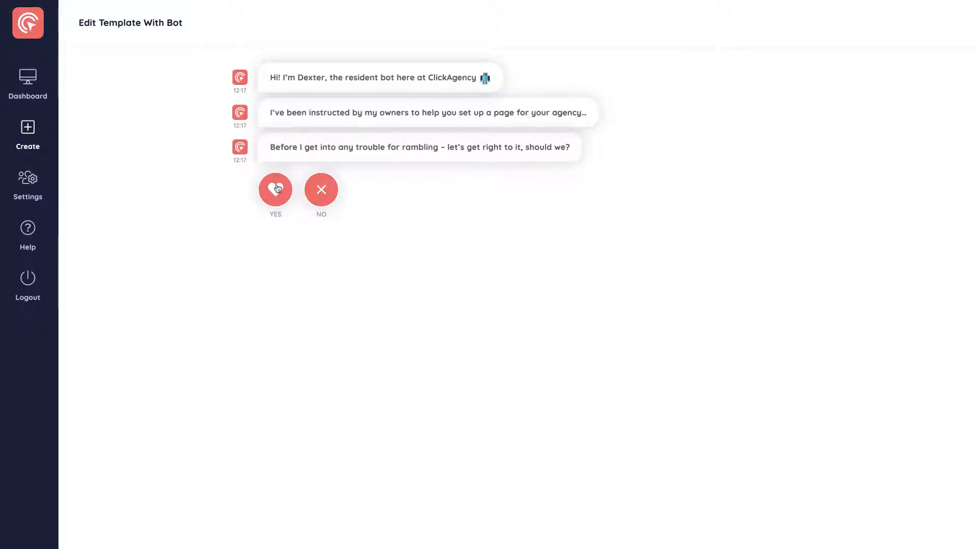
{"action": "left_click", "coordinate": [277, 188]}
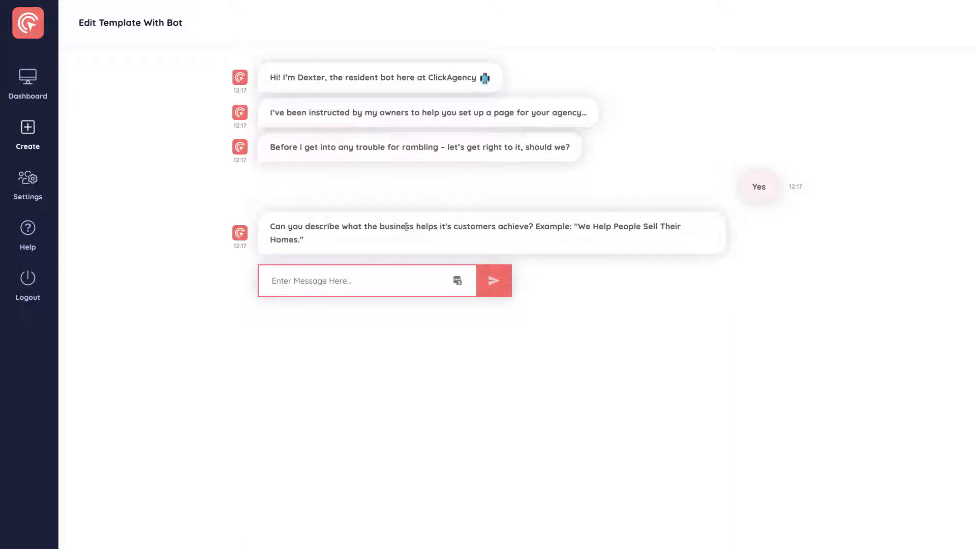
Answer the bot's question about what customers achieve with "We Help People Repair Things!".
{"action": "left_click", "coordinate": [319, 281]}
{"action": "type", "text": "We Help"}
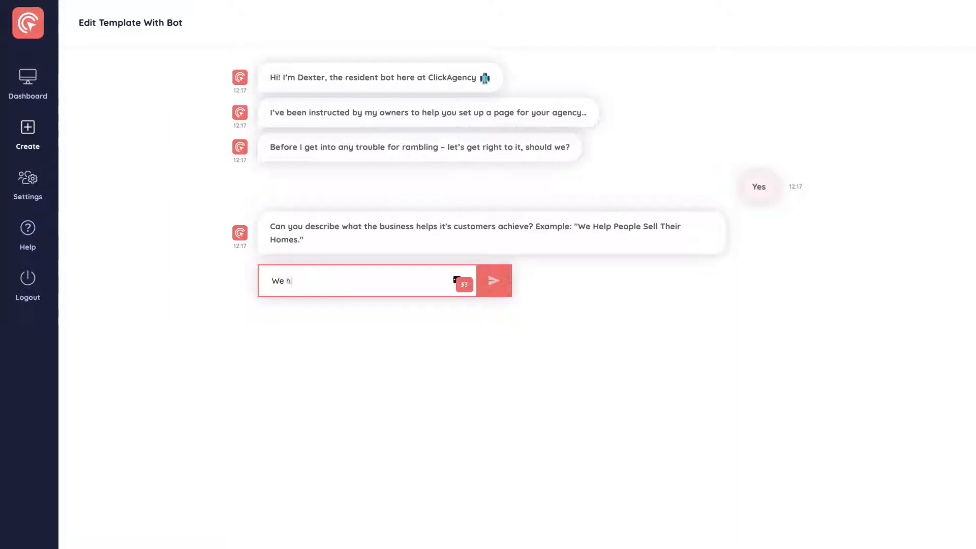
{"action": "type", "text": " People "}
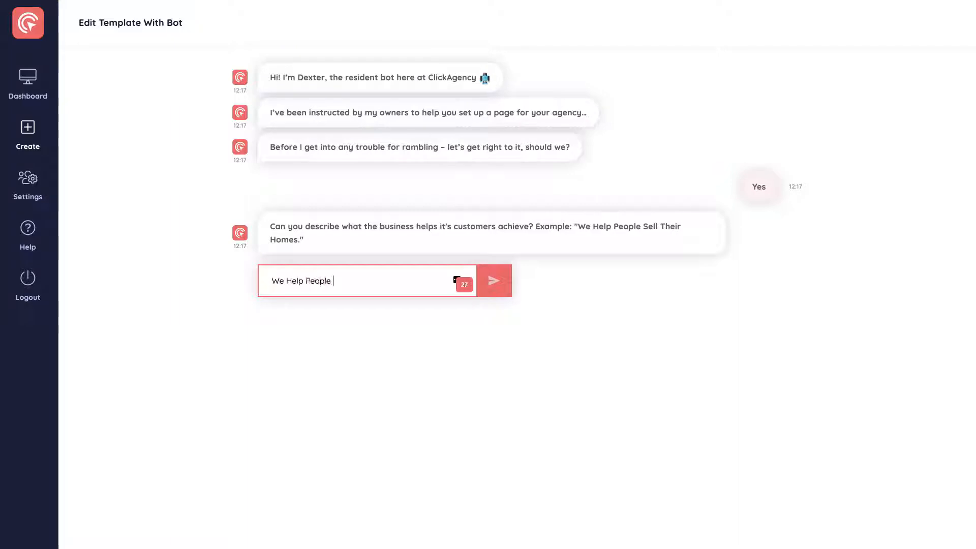
{"action": "type", "text": "Repair Things!"}
{"action": "left_click", "coordinate": [495, 279]}
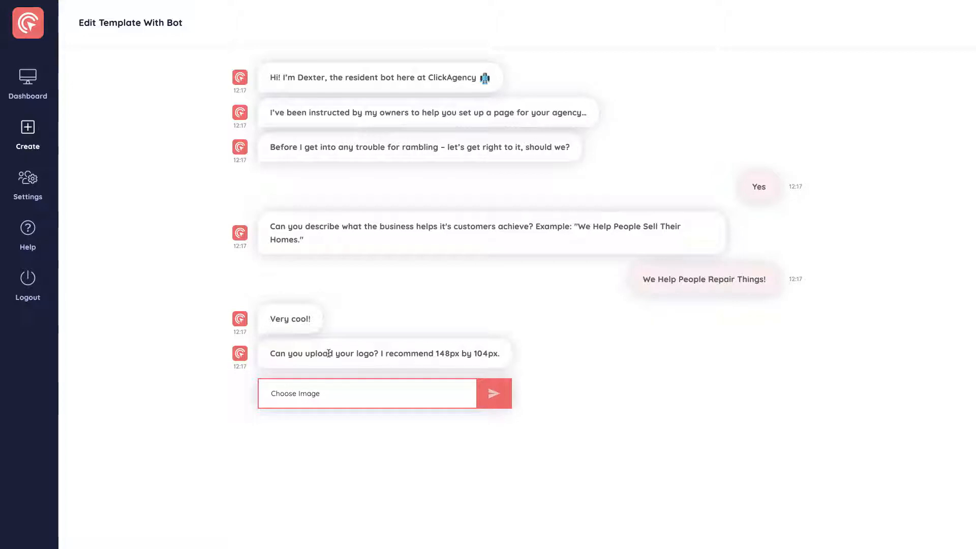
Submit the blue shape from the image library as the logo and keep the default background image.
{"action": "left_click", "coordinate": [343, 395]}
{"action": "left_click", "coordinate": [359, 144]}
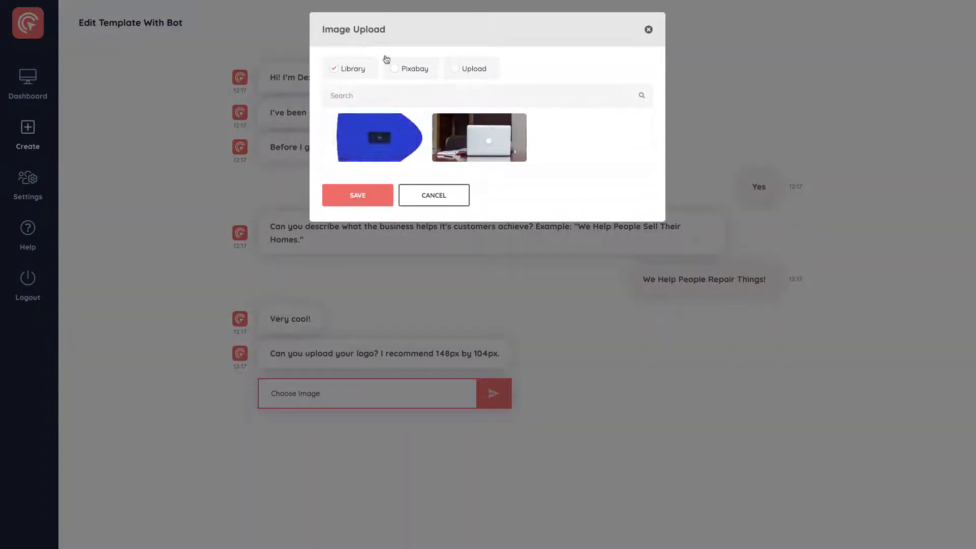
{"action": "left_click", "coordinate": [393, 72]}
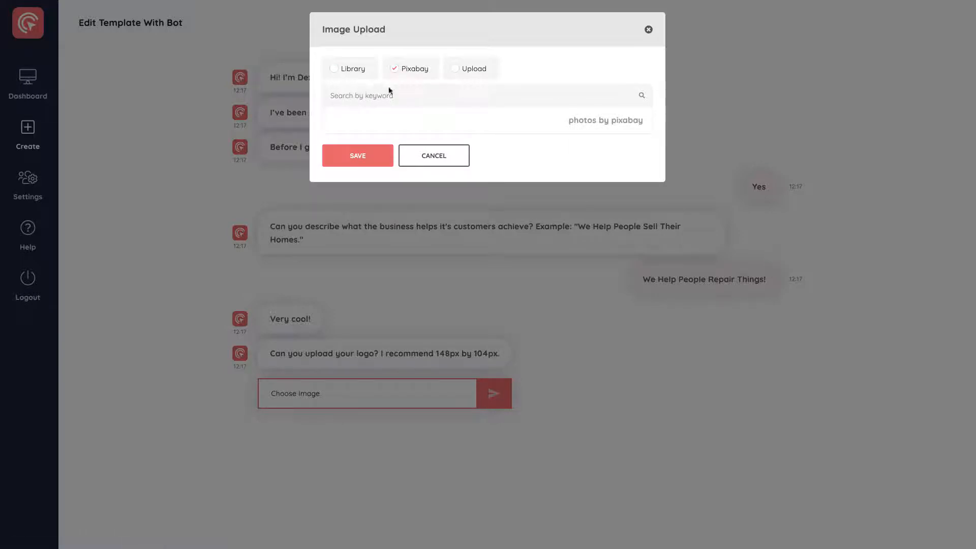
{"action": "left_click", "coordinate": [347, 71]}
{"action": "left_click", "coordinate": [379, 136]}
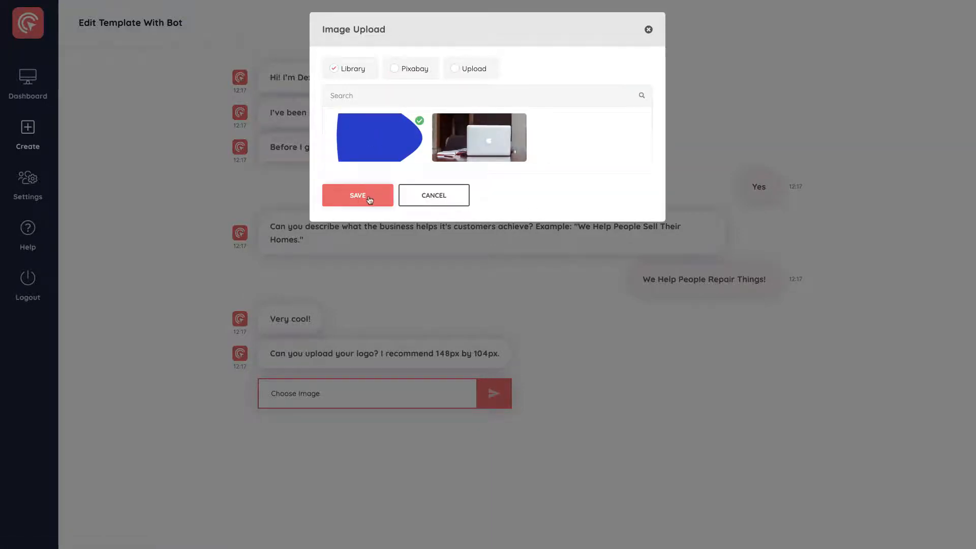
{"action": "left_click", "coordinate": [369, 197]}
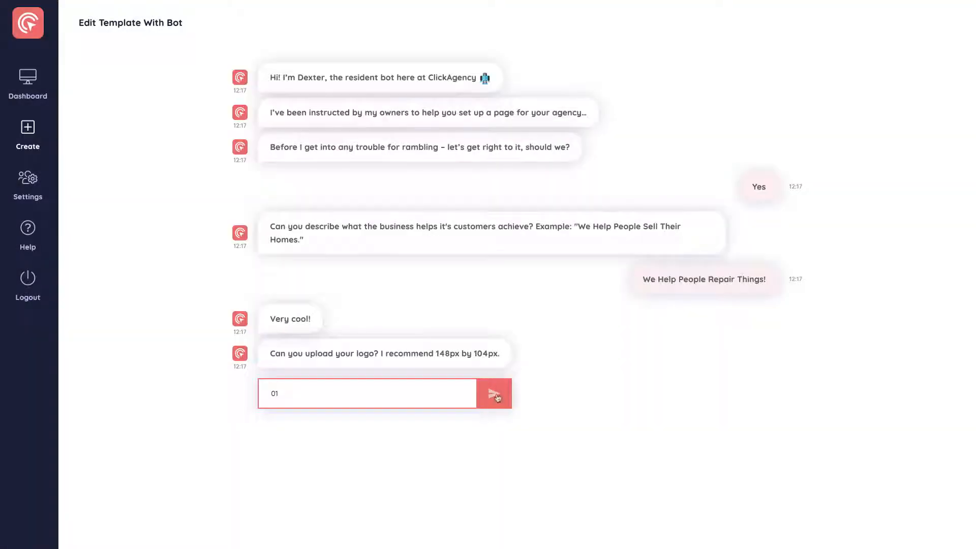
{"action": "left_click", "coordinate": [497, 397]}
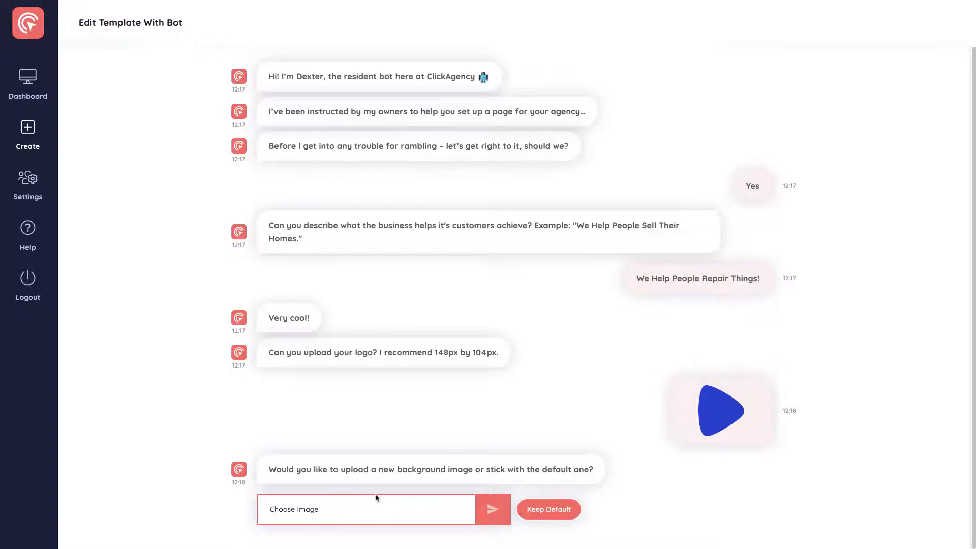
{"action": "left_click", "coordinate": [543, 515]}
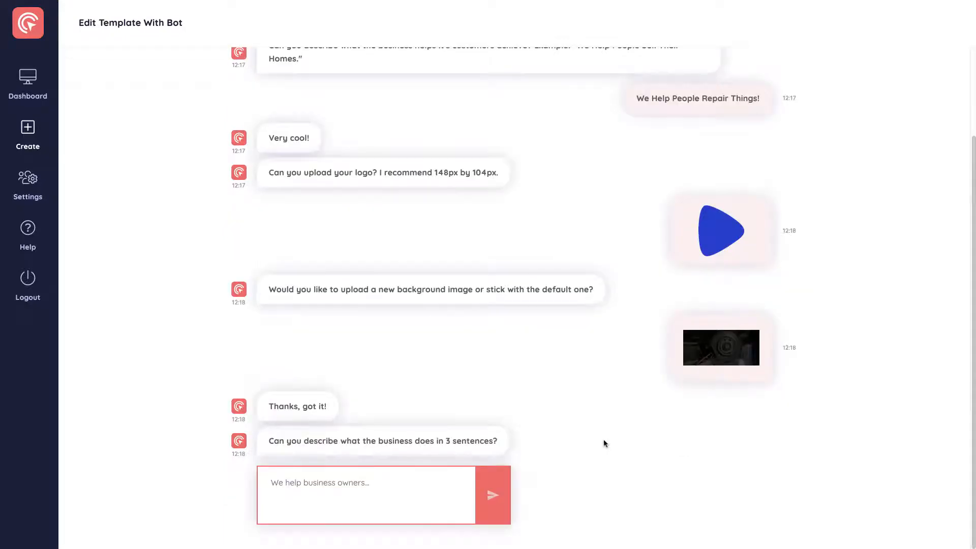
Answer the business description question with "We repair damages to all kinds of vehicles! Big, small, medium... We have you covered!".
{"action": "mouse_move", "coordinate": [763, 238]}
{"action": "left_click", "coordinate": [308, 484]}
{"action": "type", "text": "We repa"}
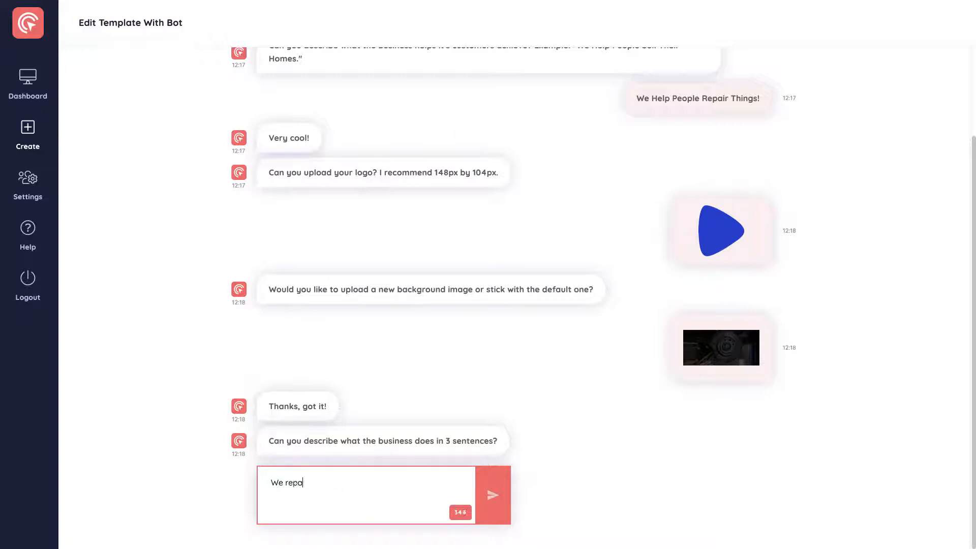
{"action": "type", "text": "ir damages to all kind"}
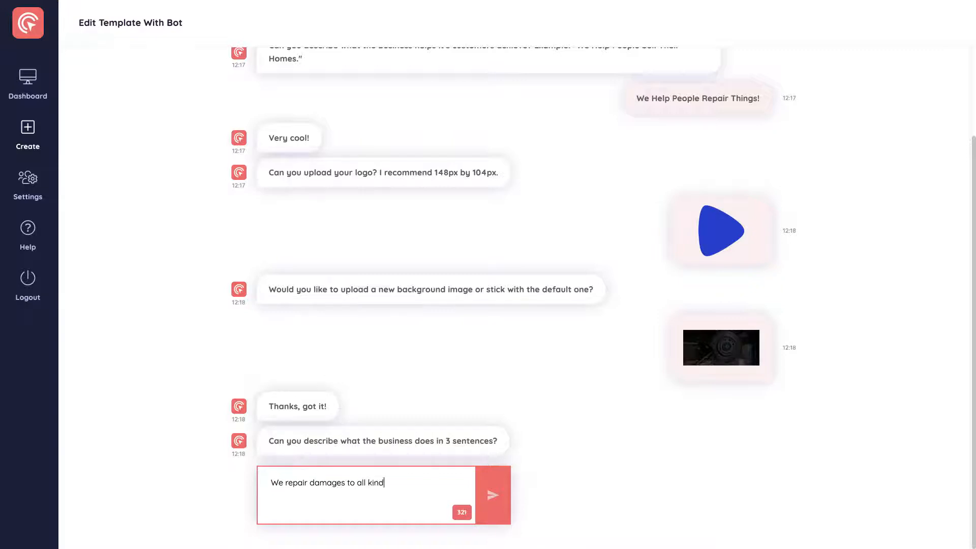
{"action": "type", "text": "s of b"}
{"action": "key", "text": "BackSpace"}
{"action": "type", "text": "vehical"}
{"action": "key", "text": "BackSpace"}
{"action": "key", "text": "BackSpace"}
{"action": "type", "text": "le"}
{"action": "type", "text": "s! Big, small,"}
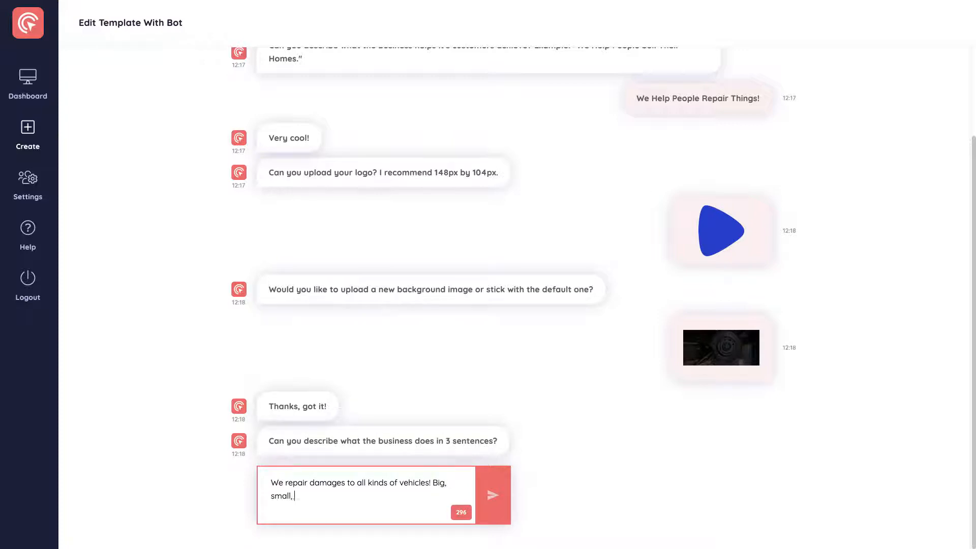
{"action": "type", "text": " medium... We have you covered!"}
{"action": "left_click", "coordinate": [488, 501]}
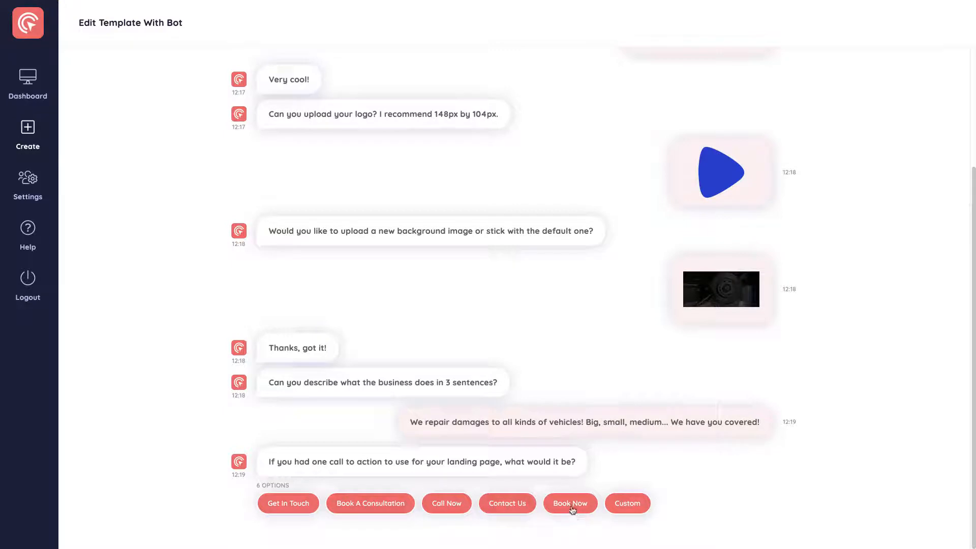
Choose a custom call to action for the landing page and submit "Get a Quote".
{"action": "left_click", "coordinate": [631, 507]}
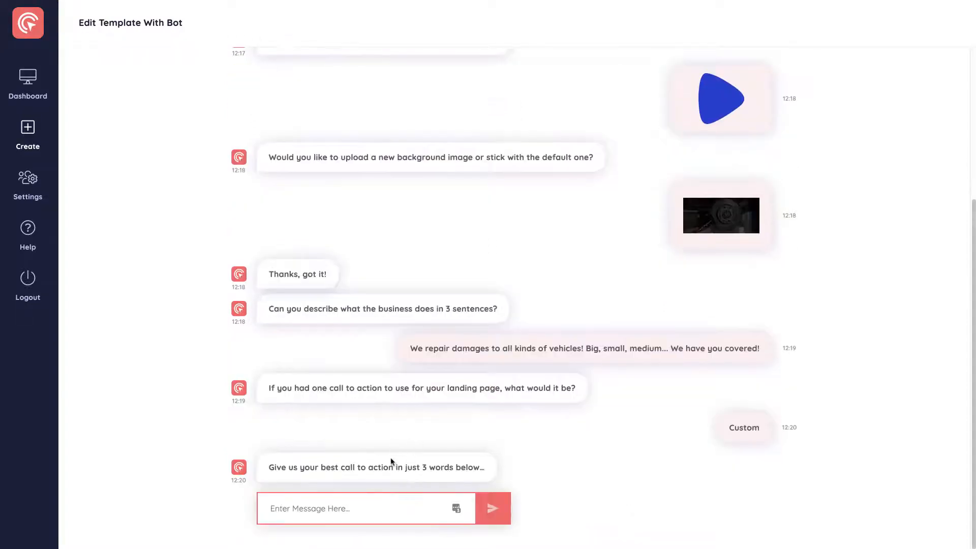
{"action": "left_click", "coordinate": [301, 500]}
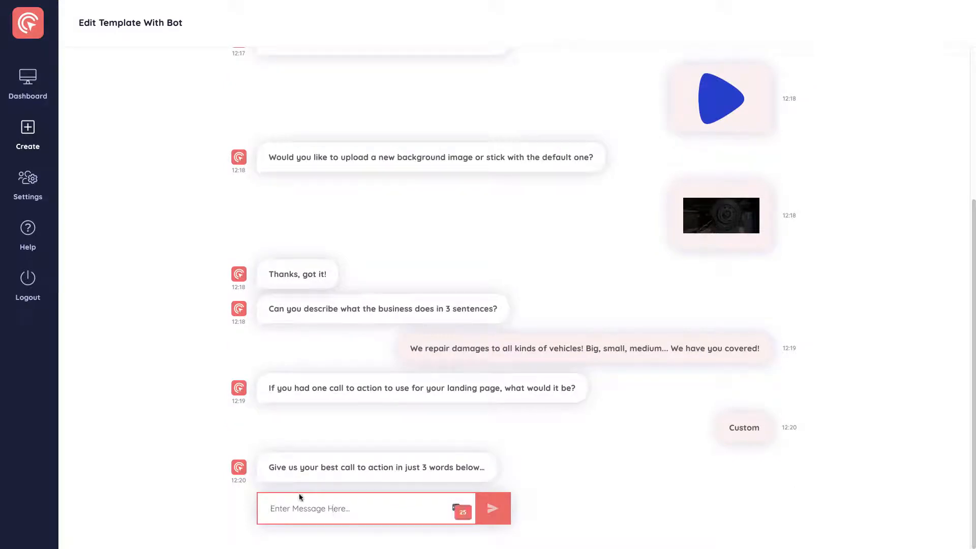
{"action": "type", "text": "Get a Quot"}
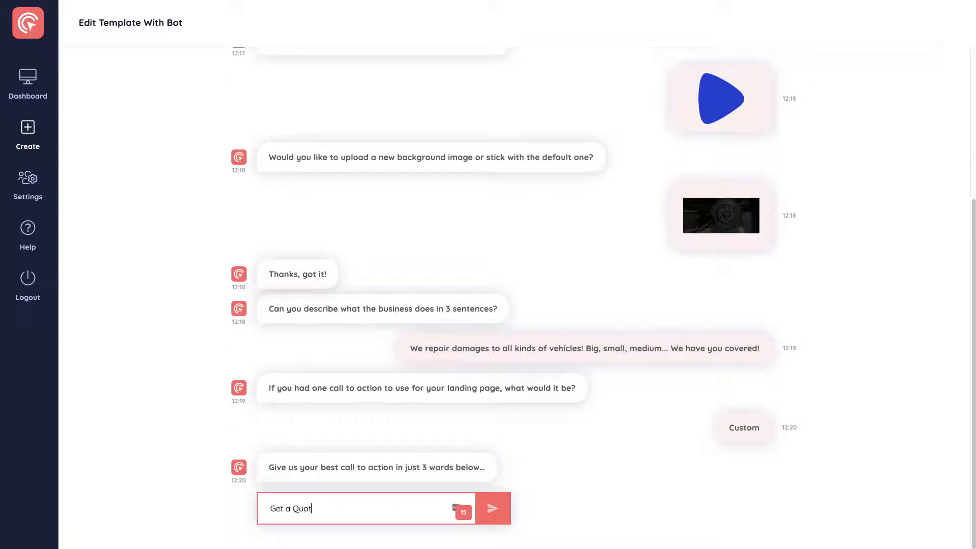
{"action": "type", "text": "e"}
{"action": "left_click", "coordinate": [492, 507]}
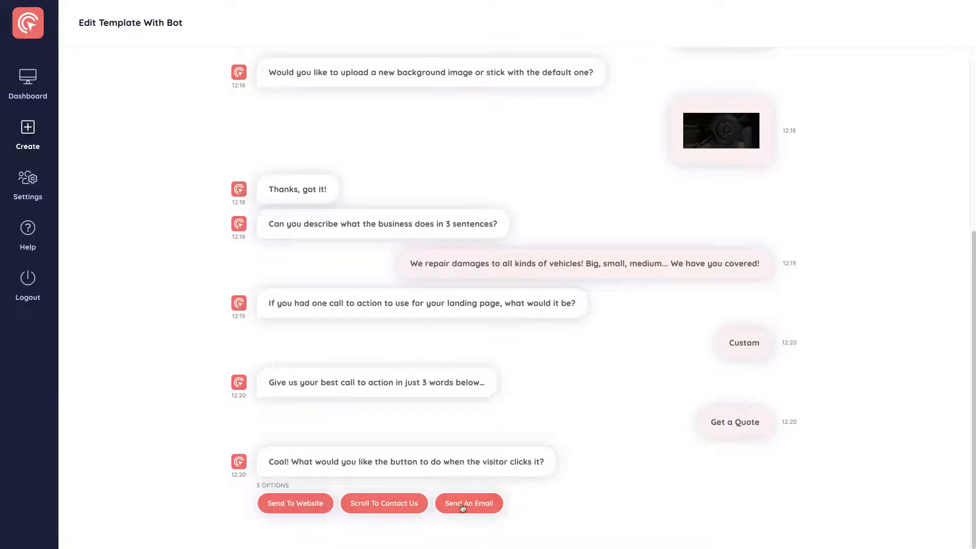
Make the call-to-action button scroll to Contact Us and submit the default button color #FF6363.
{"action": "left_click", "coordinate": [381, 505]}
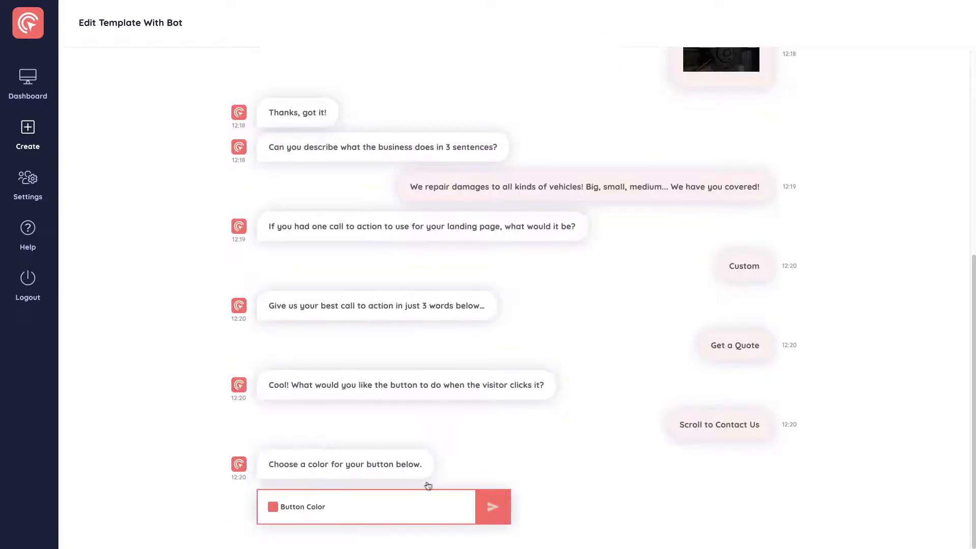
{"action": "left_click", "coordinate": [273, 507]}
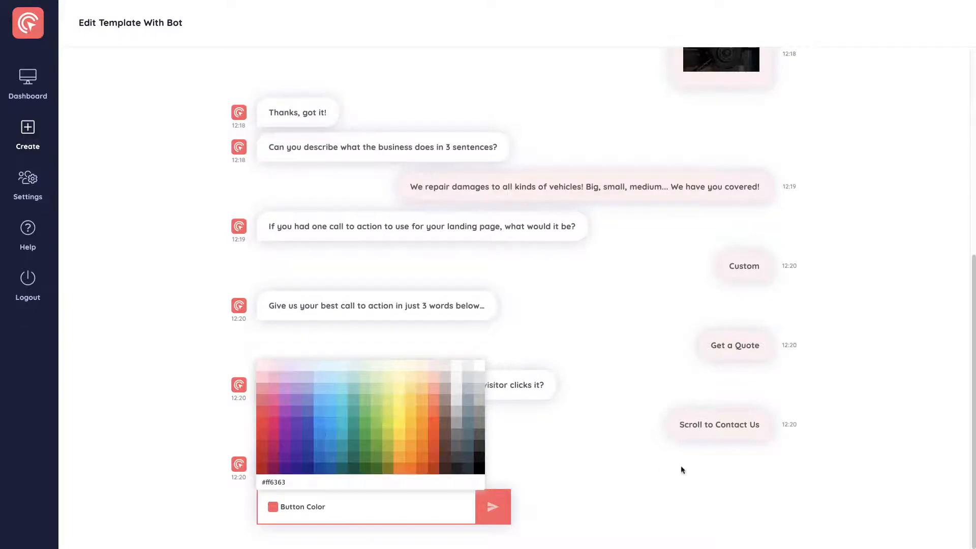
{"action": "left_click", "coordinate": [629, 498]}
{"action": "left_click", "coordinate": [491, 508]}
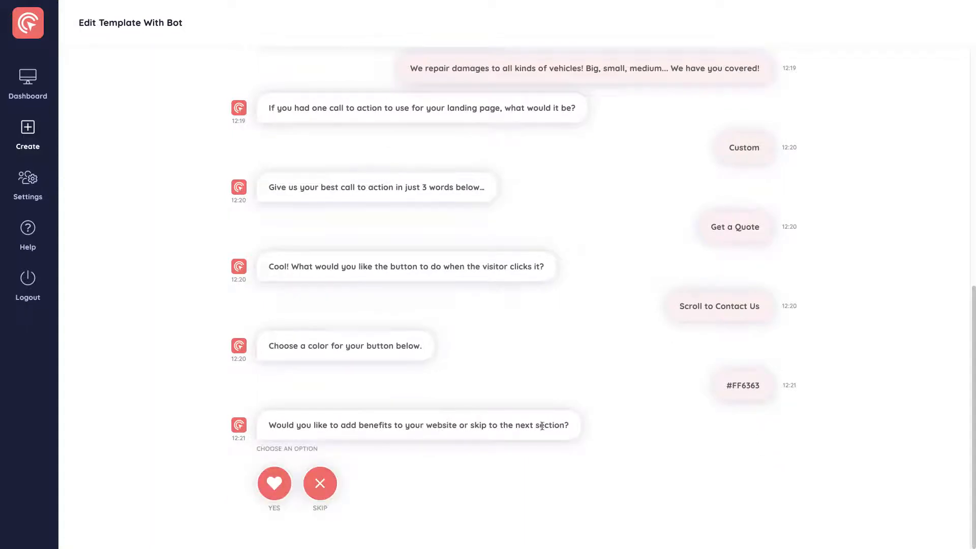
Agree to add a benefits section and submit the headline "Benefits. No Strings Attached.".
{"action": "left_click", "coordinate": [280, 482]}
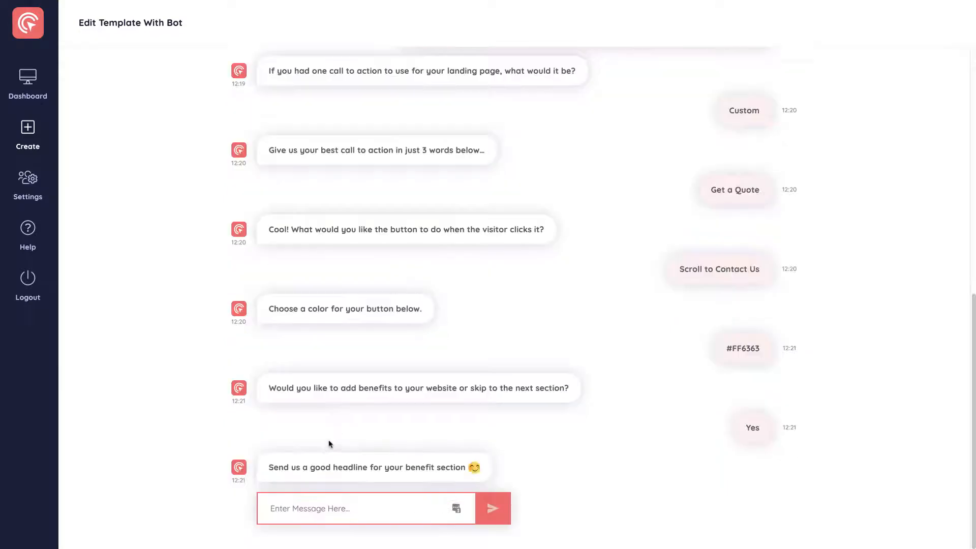
{"action": "left_click", "coordinate": [310, 509]}
{"action": "type", "text": "Bene"}
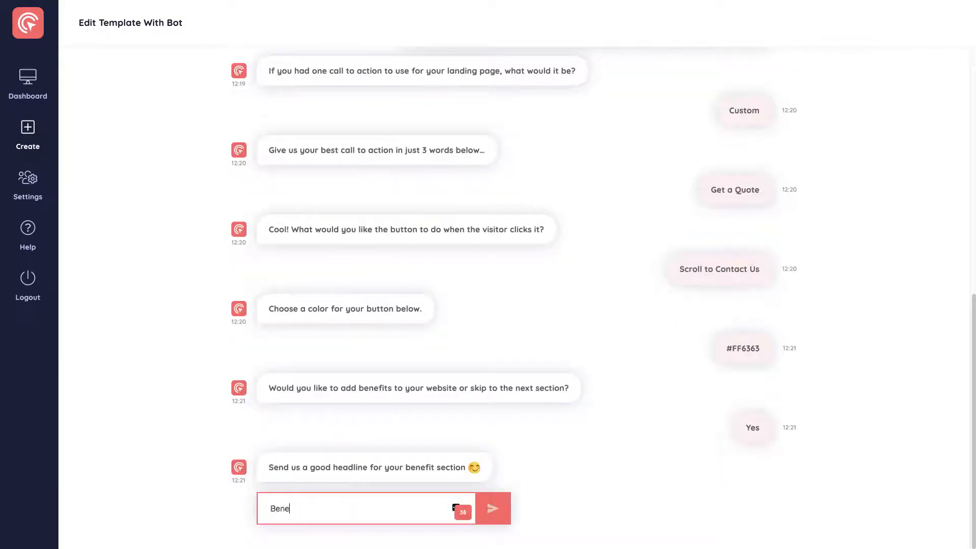
{"action": "type", "text": "fits. No Strings Attached."}
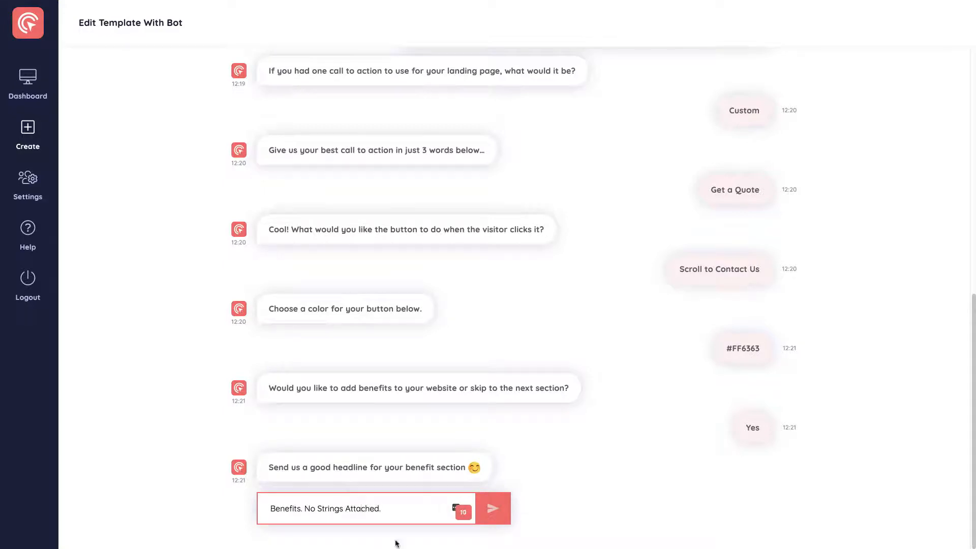
{"action": "left_click", "coordinate": [492, 508]}
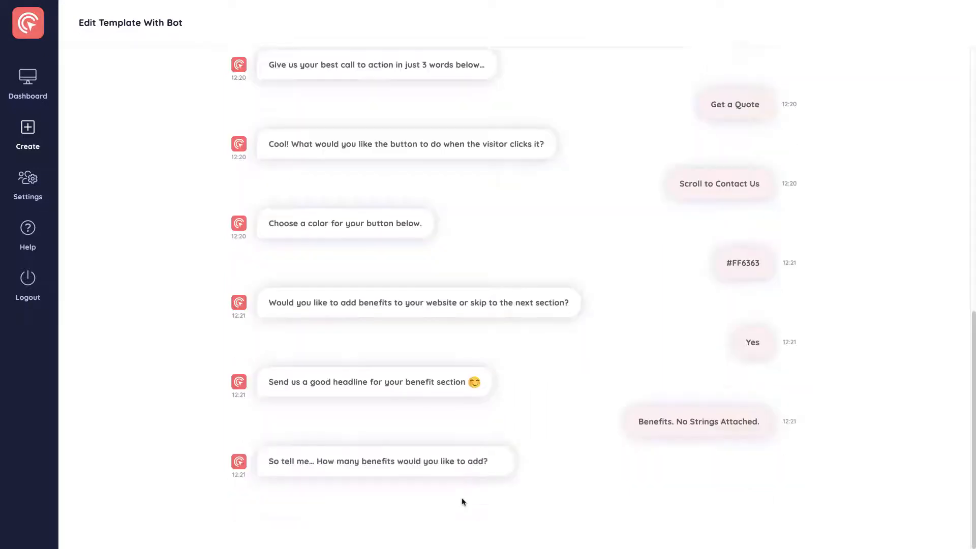
Choose 3 benefits and enter their headings: "24/7 Support", "100% Track Record" and "Attention to Detail".
{"action": "left_click", "coordinate": [285, 506]}
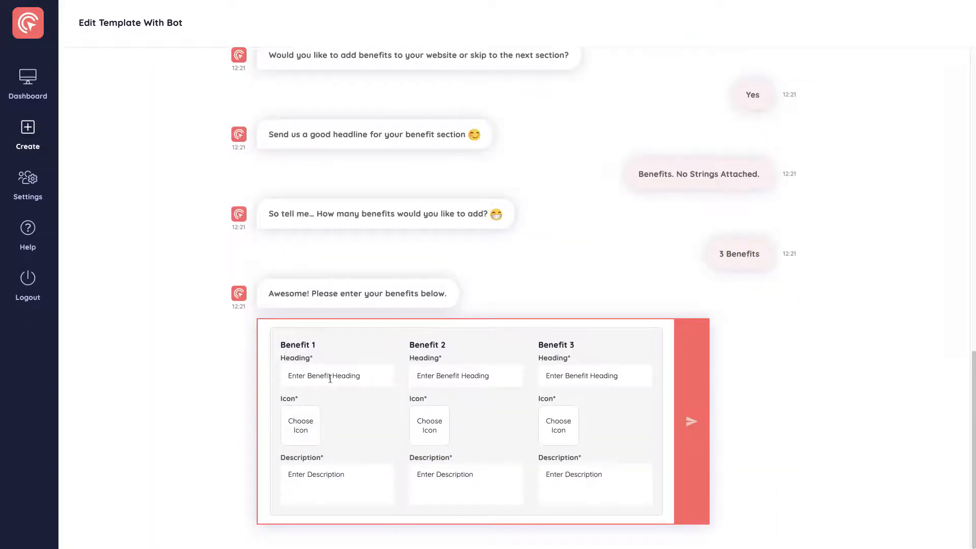
{"action": "left_click", "coordinate": [329, 377]}
{"action": "type", "text": "24/7"}
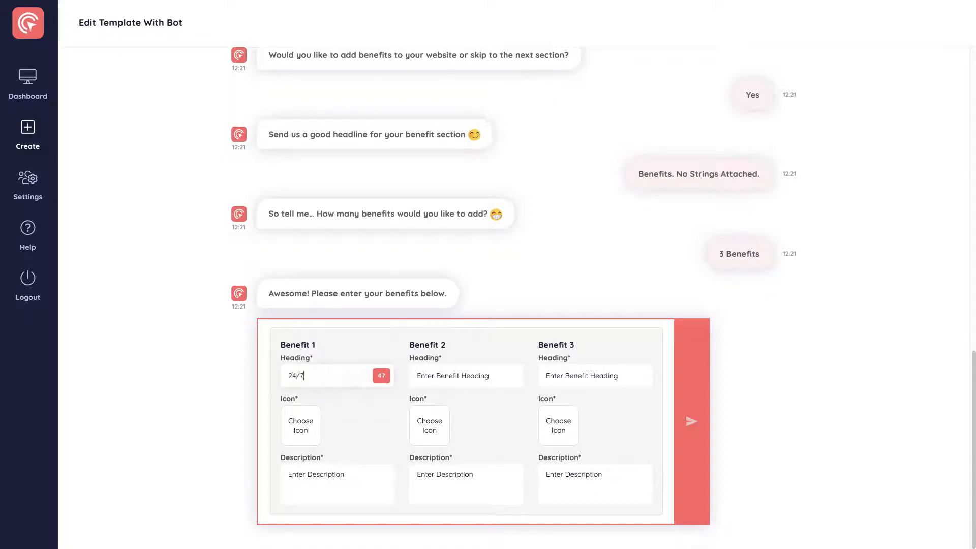
{"action": "type", "text": " Support"}
{"action": "key", "text": "Tab"}
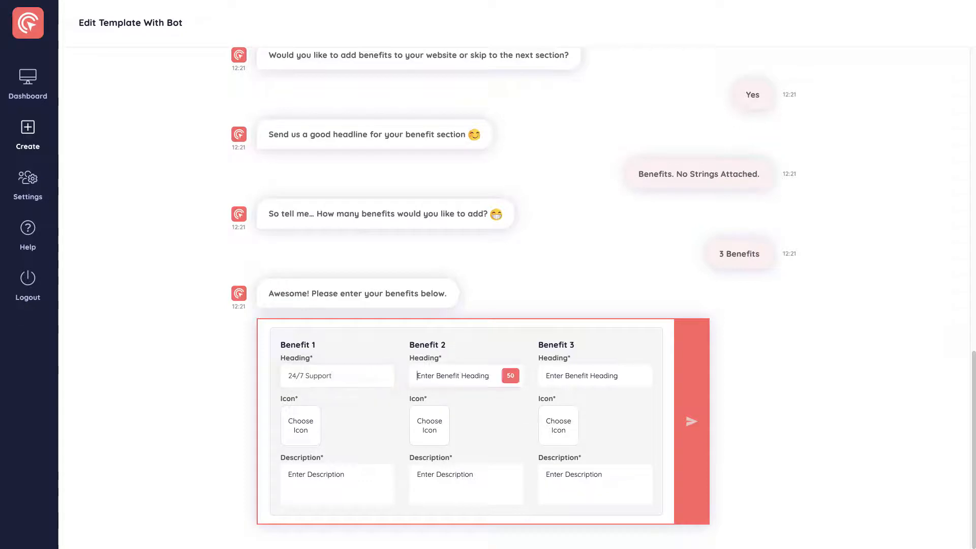
{"action": "type", "text": "100% Track"}
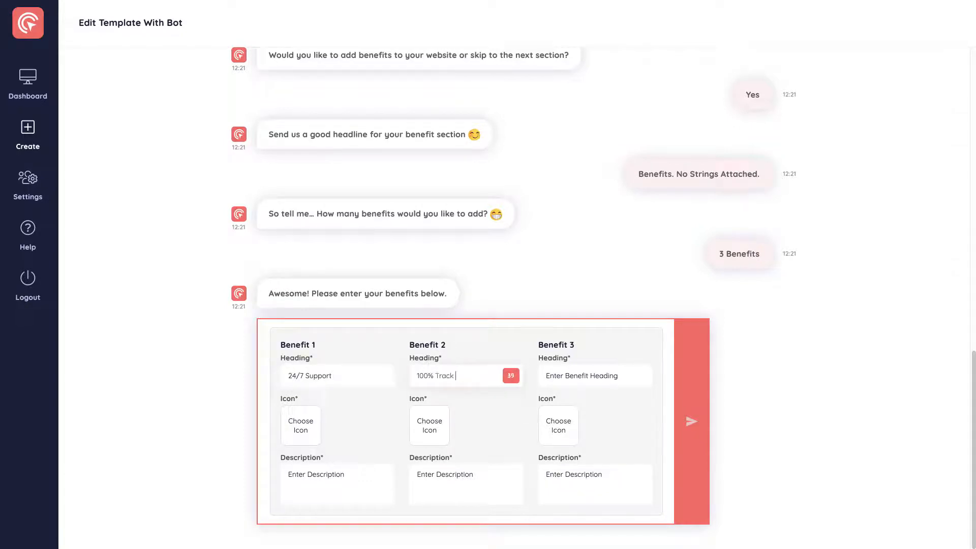
{"action": "type", "text": " Record"}
{"action": "key", "text": "Tab"}
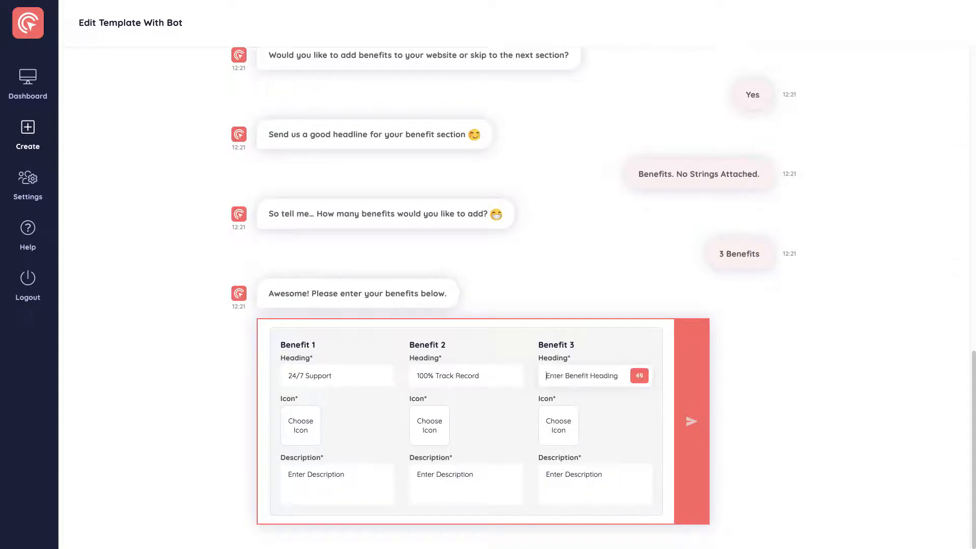
{"action": "type", "text": "Attention to Detail"}
Set the icon of Benefit 1 to the outlined Address-Book icon.
{"action": "left_click", "coordinate": [320, 483]}
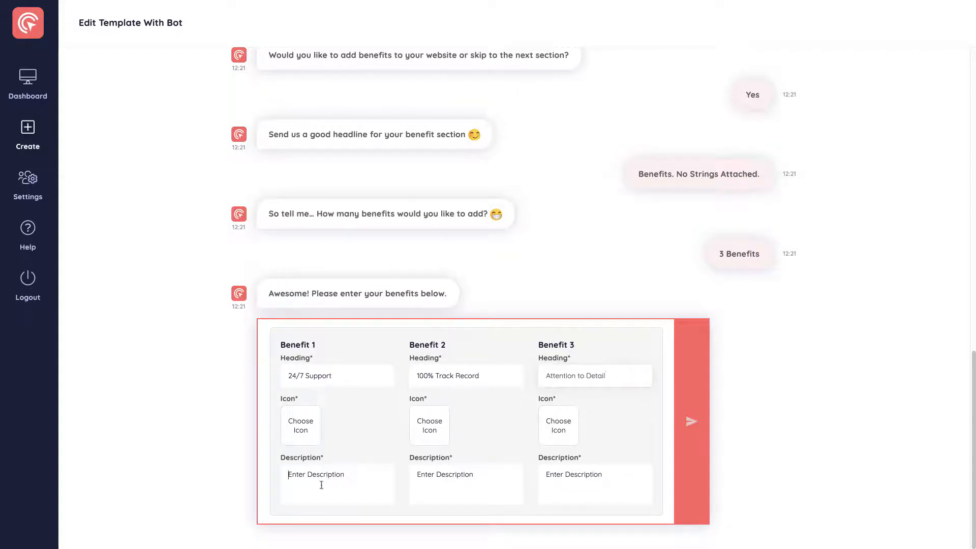
{"action": "left_click", "coordinate": [300, 432]}
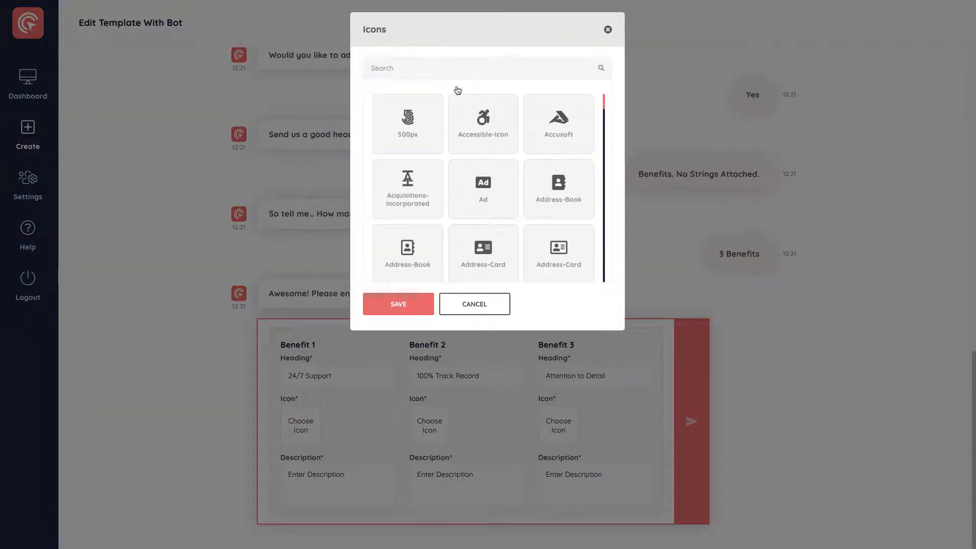
{"action": "scroll", "coordinate": [482, 175], "scroll_direction": "down", "scroll_amount": 2}
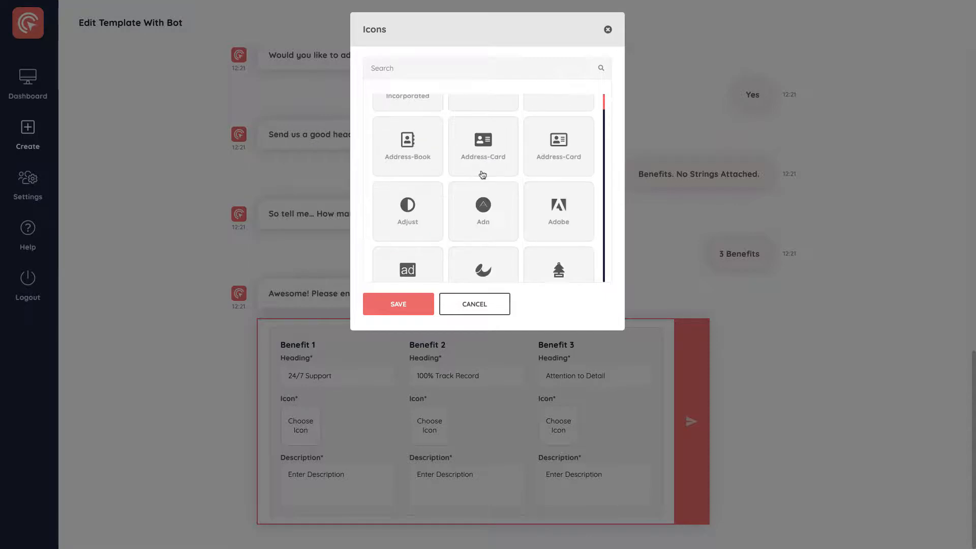
{"action": "scroll", "coordinate": [481, 171], "scroll_direction": "up", "scroll_amount": 3}
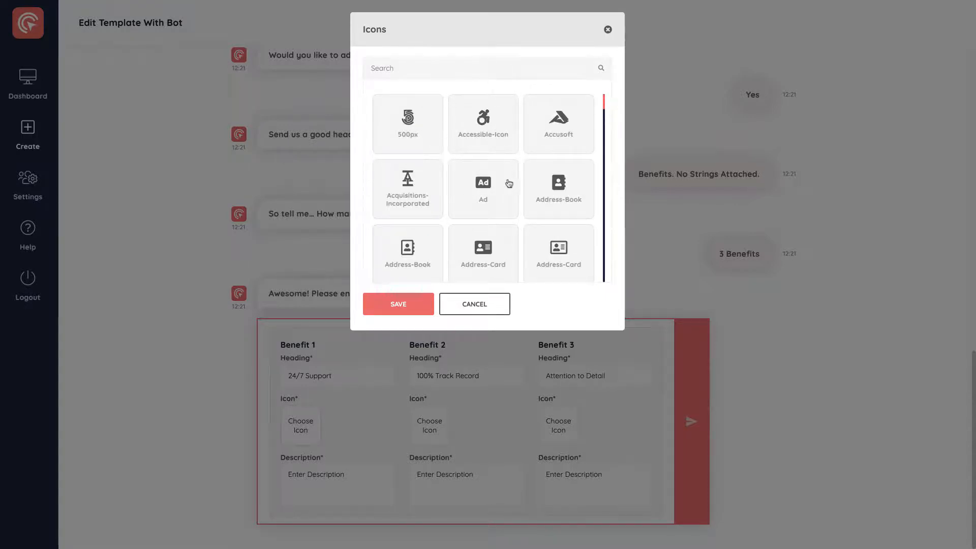
{"action": "left_click", "coordinate": [410, 257]}
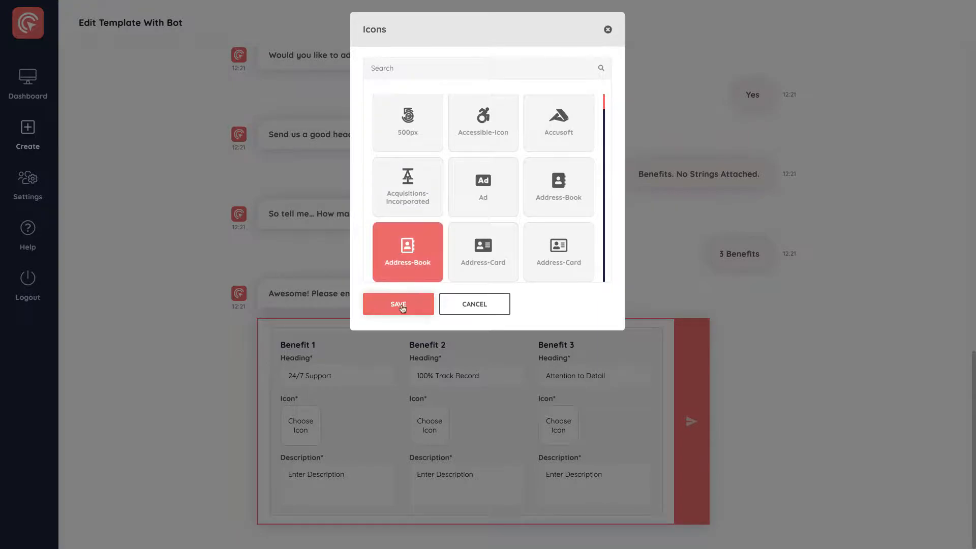
{"action": "left_click", "coordinate": [399, 305]}
Set the icon of Benefit 2 to Accusoft and the icon of Benefit 3 to Adjust.
{"action": "left_click", "coordinate": [430, 425]}
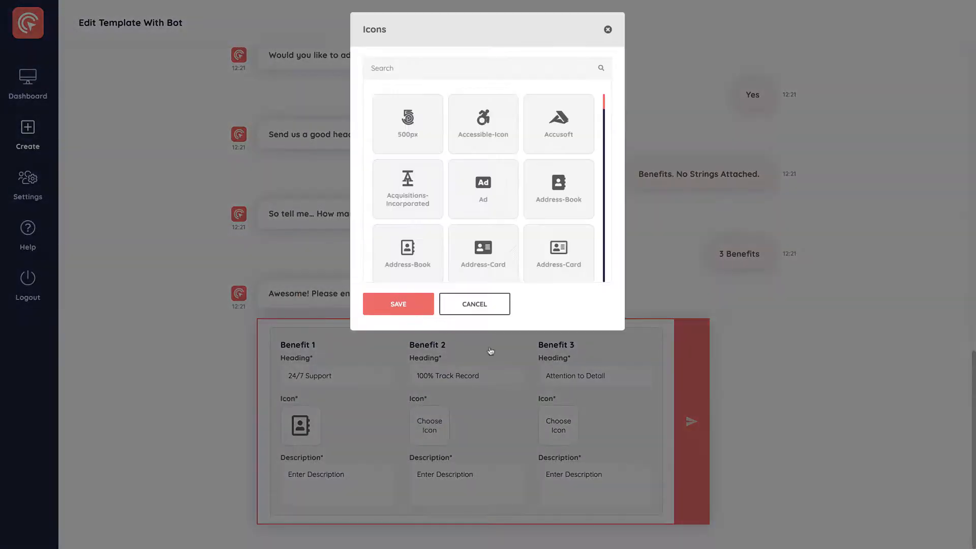
{"action": "left_click", "coordinate": [569, 133]}
{"action": "left_click", "coordinate": [422, 310]}
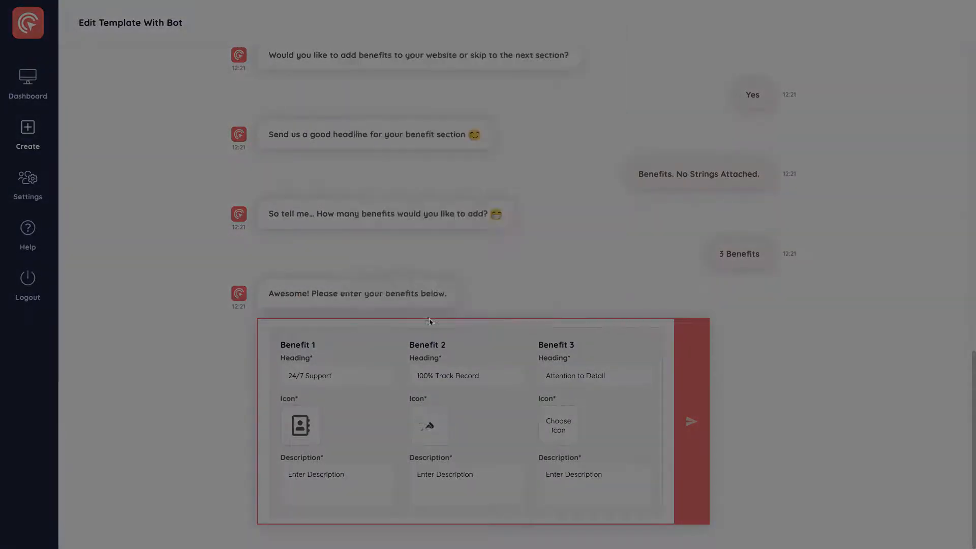
{"action": "left_click", "coordinate": [558, 418]}
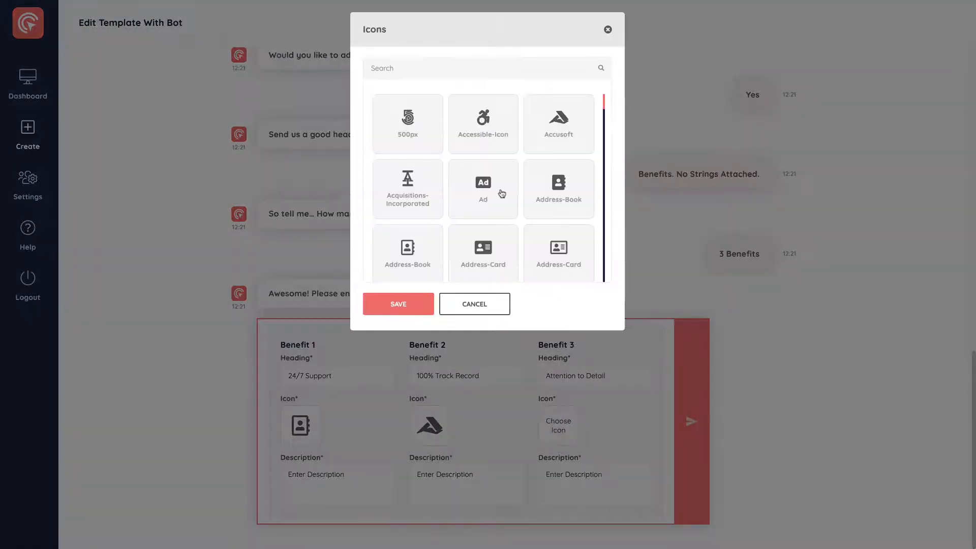
{"action": "scroll", "coordinate": [515, 201], "scroll_direction": "down", "scroll_amount": 1}
{"action": "scroll", "coordinate": [515, 201], "scroll_direction": "down", "scroll_amount": 1}
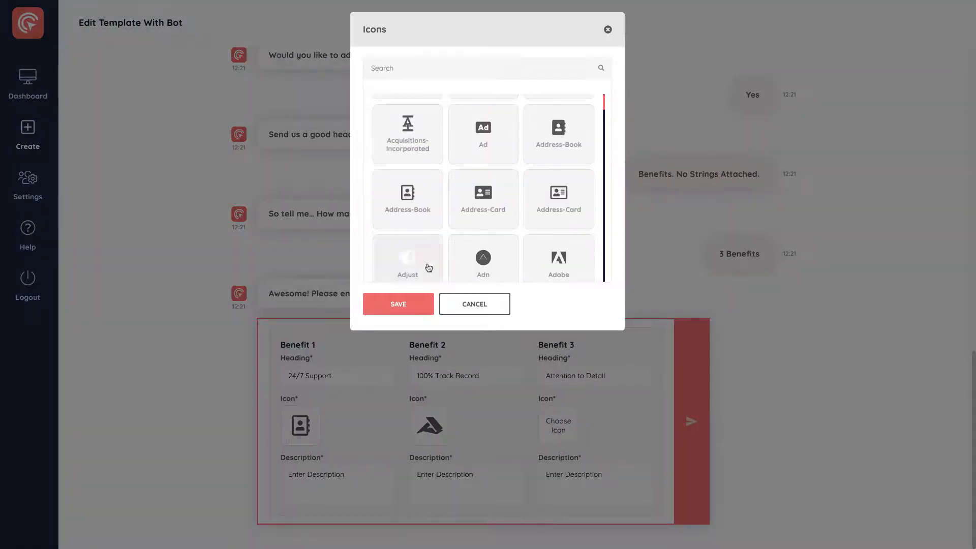
{"action": "left_click", "coordinate": [425, 264]}
{"action": "left_click", "coordinate": [396, 307]}
Enter "We help clients 24/7." as the description of Benefit 1.
{"action": "left_click", "coordinate": [348, 478]}
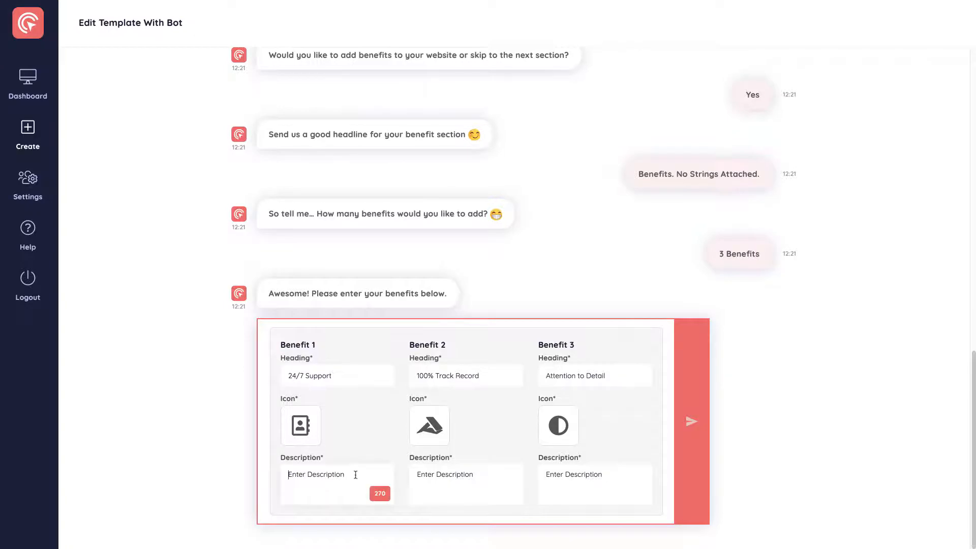
{"action": "type", "text": "We help clients 24/7."}
Enter "We are 100% customer and client focused." as the description of Benefit 2.
{"action": "left_click", "coordinate": [510, 471]}
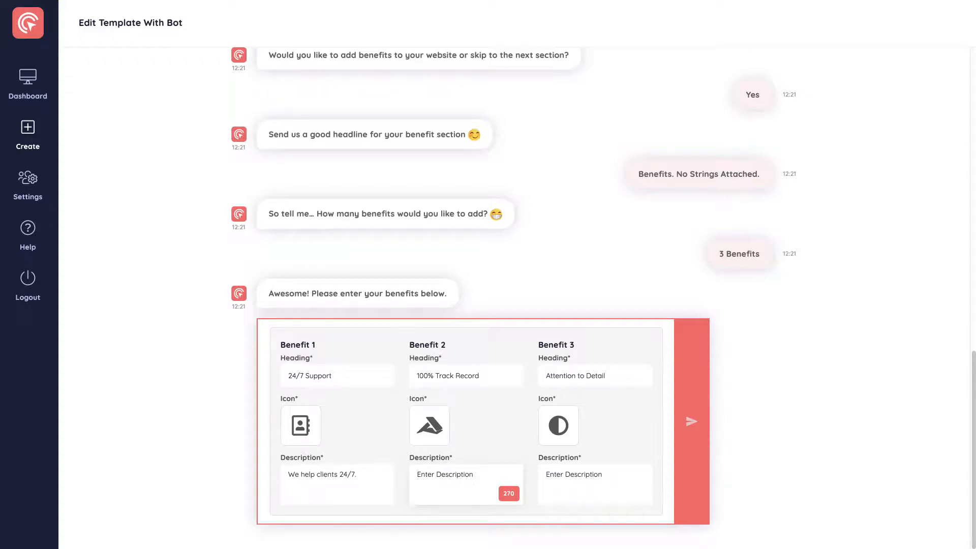
{"action": "type", "text": "We are 100% customer and client fou"}
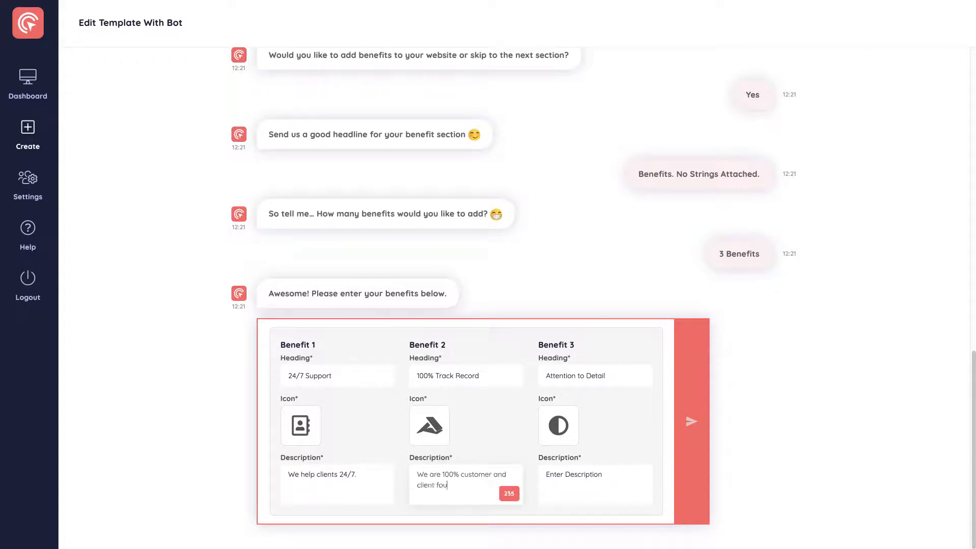
{"action": "type", "text": "csed"}
{"action": "key", "text": "BackSpace"}
{"action": "key", "text": "BackSpace"}
{"action": "key", "text": "BackSpace"}
{"action": "key", "text": "BackSpace"}
{"action": "key", "text": "BackSpace"}
{"action": "key", "text": "BackSpace"}
{"action": "type", "text": "c"}
Describe Benefit 3 as "We never miss a thing!", submit the benefits and skip the optional extra section.
{"action": "left_click", "coordinate": [560, 468]}
{"action": "type", "text": "W"}
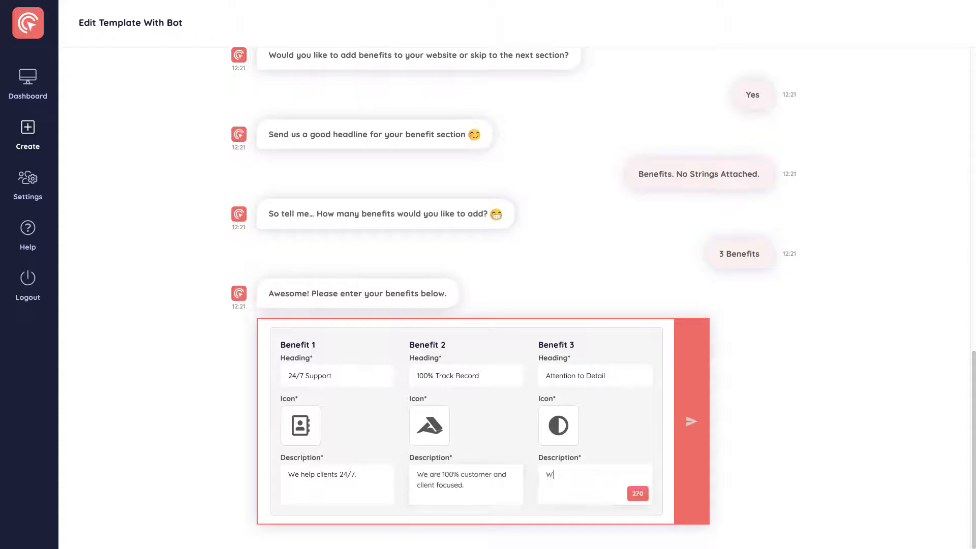
{"action": "type", "text": "e never miss a thing!"}
{"action": "left_click", "coordinate": [704, 422]}
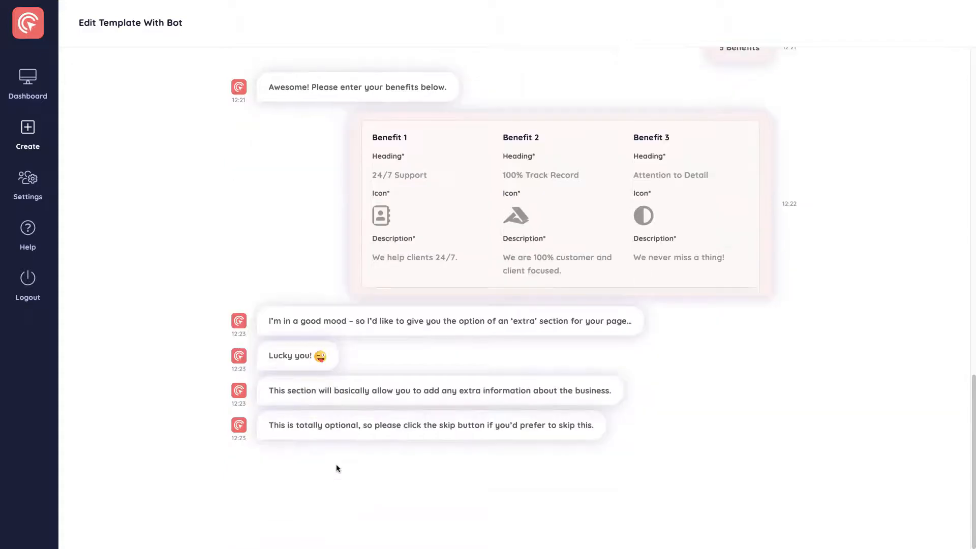
{"action": "left_click", "coordinate": [352, 481]}
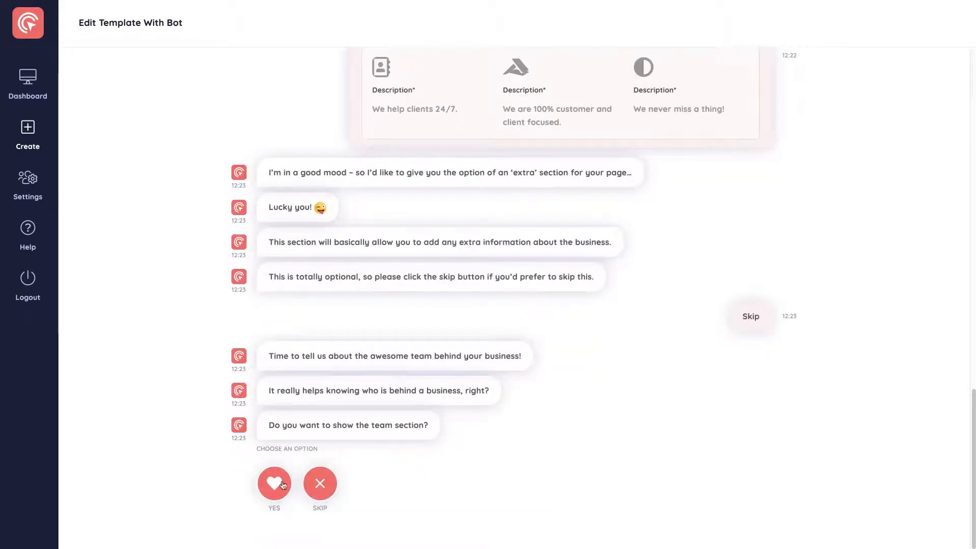
Skip the team section and show the contact section with the headline "Contact Us Below".
{"action": "left_click", "coordinate": [315, 485]}
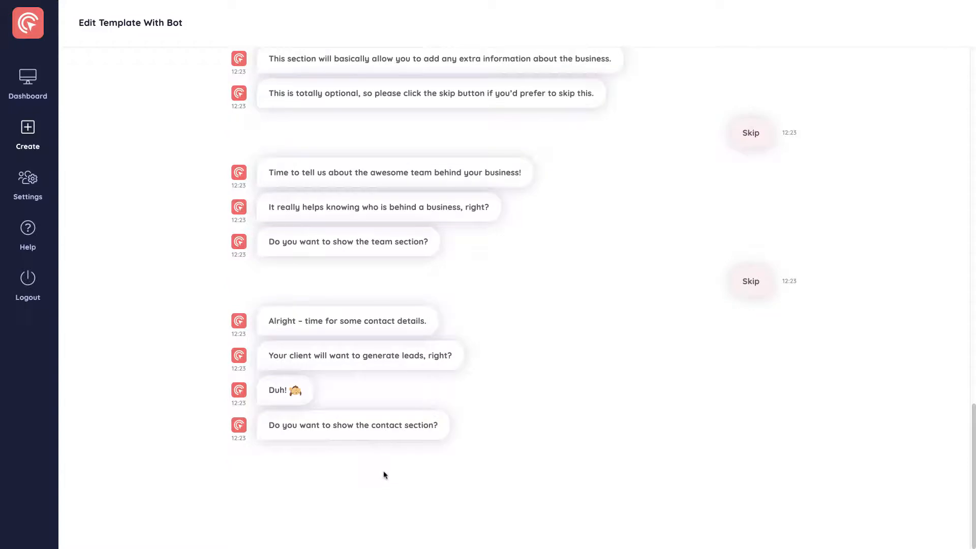
{"action": "left_click", "coordinate": [277, 482]}
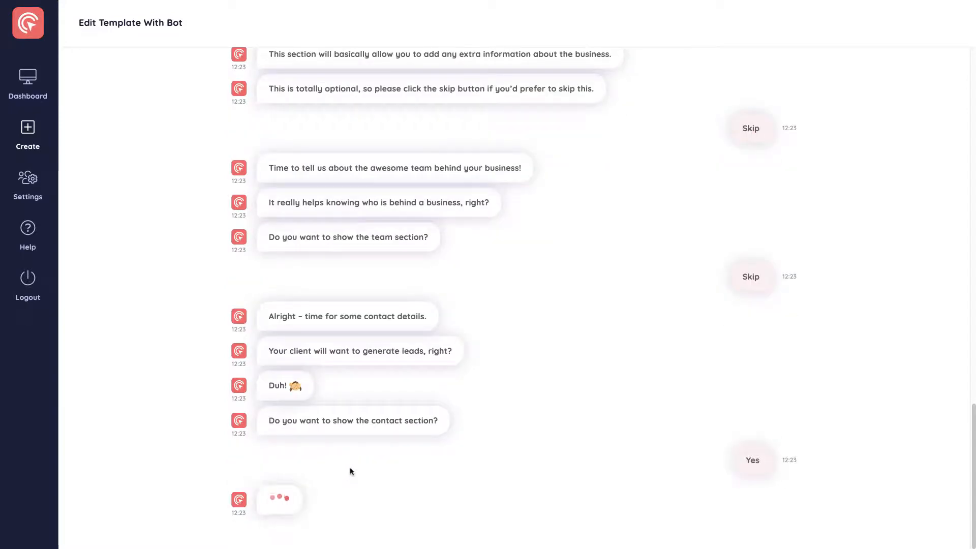
{"action": "left_click", "coordinate": [336, 496]}
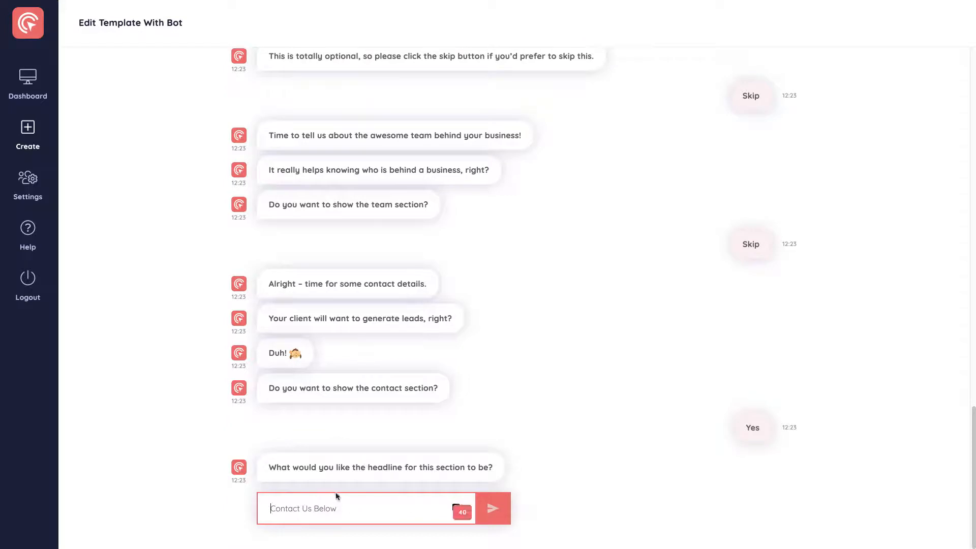
{"action": "type", "text": "Contact "}
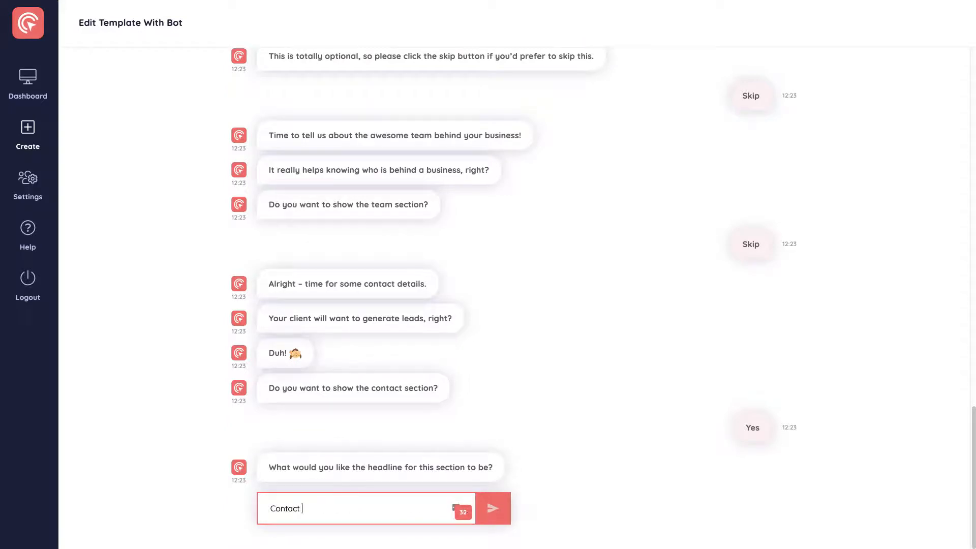
{"action": "type", "text": "Us Below"}
{"action": "left_click", "coordinate": [502, 515]}
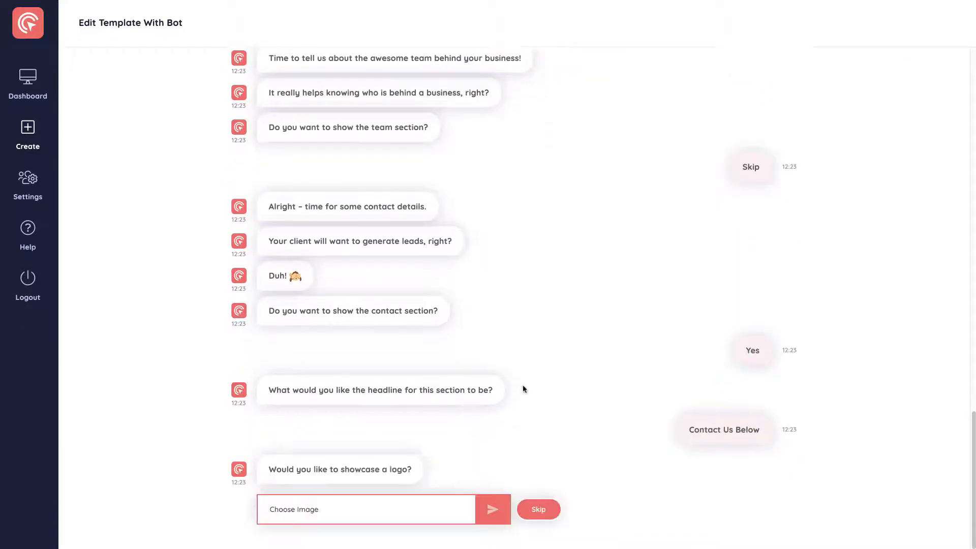
Skip the contact section's logo and set the business's opening times to Monday-Friday, 9am-5pm.
{"action": "scroll", "coordinate": [636, 394], "scroll_direction": "up", "scroll_amount": 20}
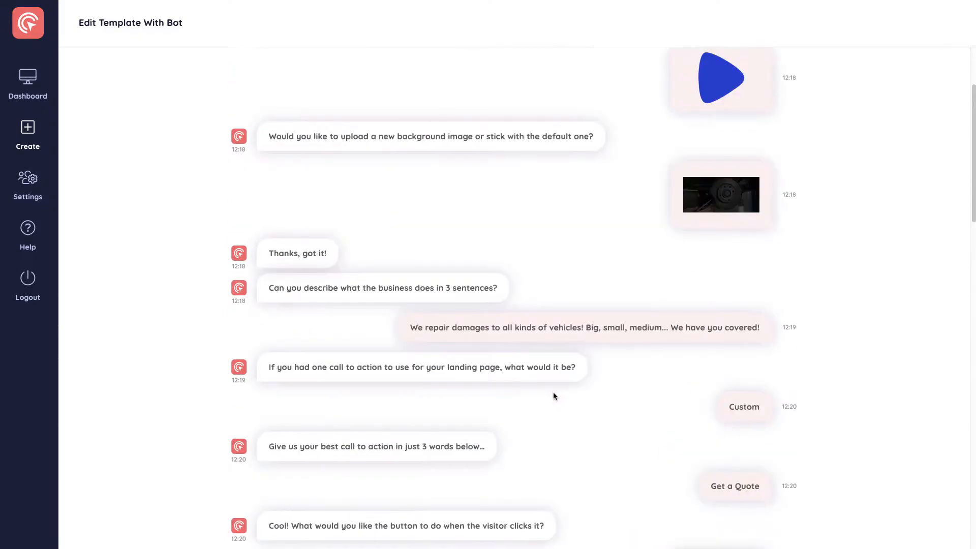
{"action": "scroll", "coordinate": [674, 257], "scroll_direction": "down", "scroll_amount": 5}
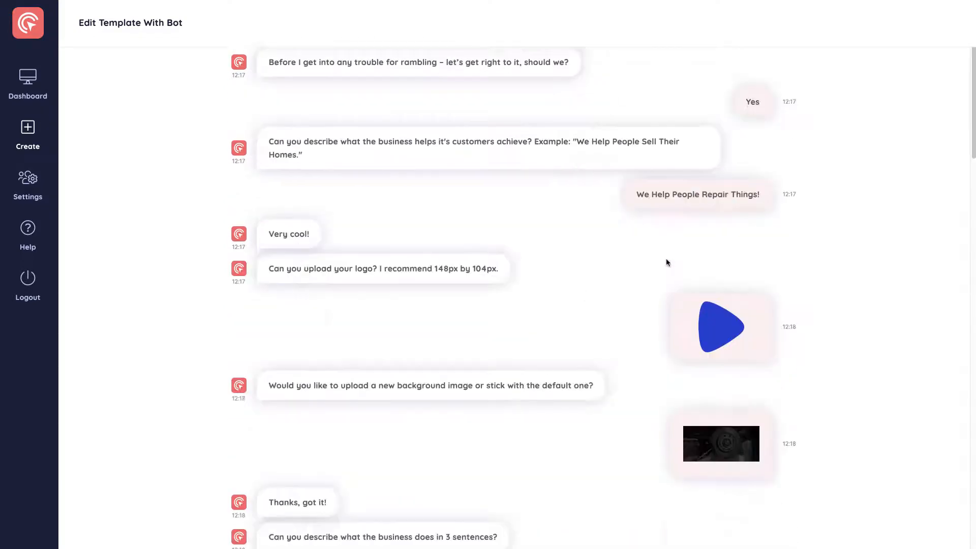
{"action": "scroll", "coordinate": [625, 283], "scroll_direction": "down", "scroll_amount": 5}
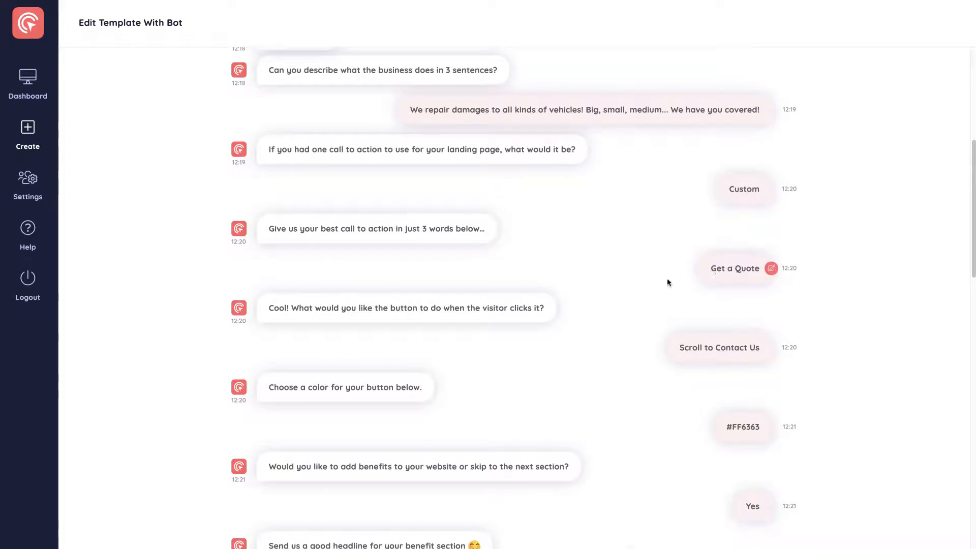
{"action": "scroll", "coordinate": [635, 315], "scroll_direction": "down", "scroll_amount": 20}
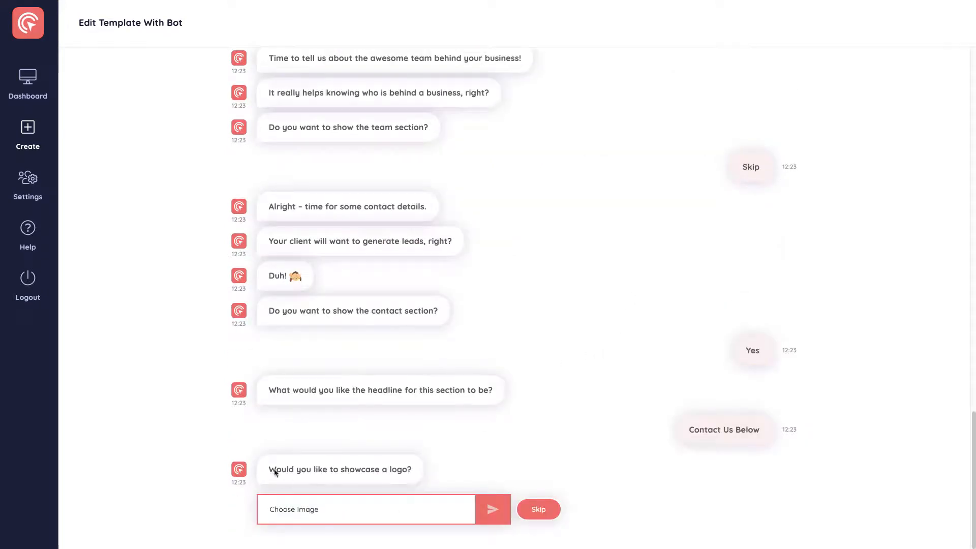
{"action": "left_click", "coordinate": [528, 511]}
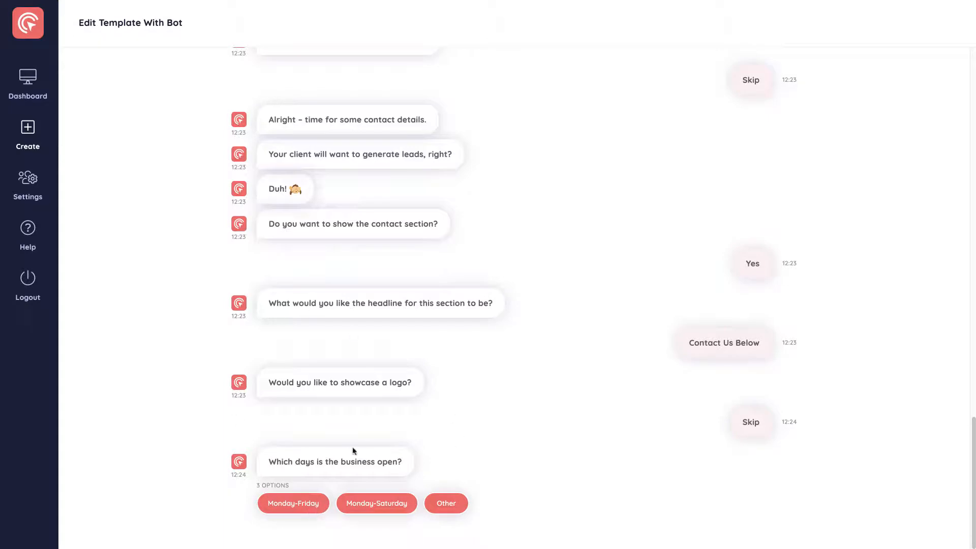
{"action": "left_click", "coordinate": [295, 503]}
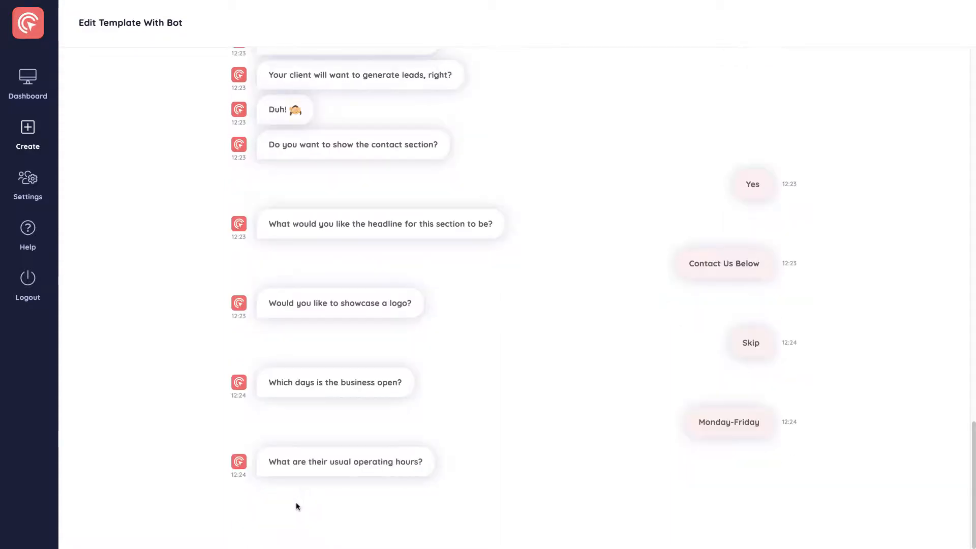
{"action": "left_click", "coordinate": [275, 507]}
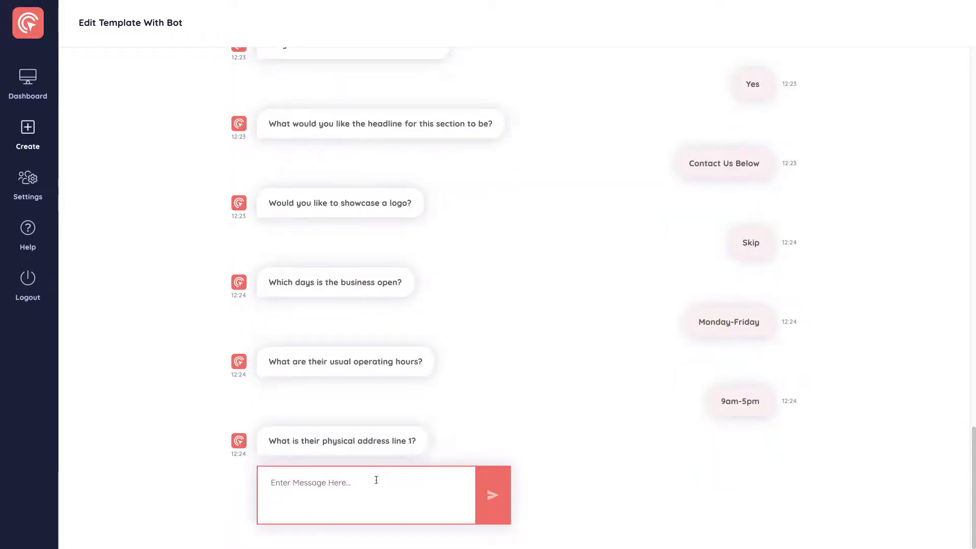
Enter and submit the business's physical address in address lines 1 and 2.
{"action": "left_click", "coordinate": [308, 481]}
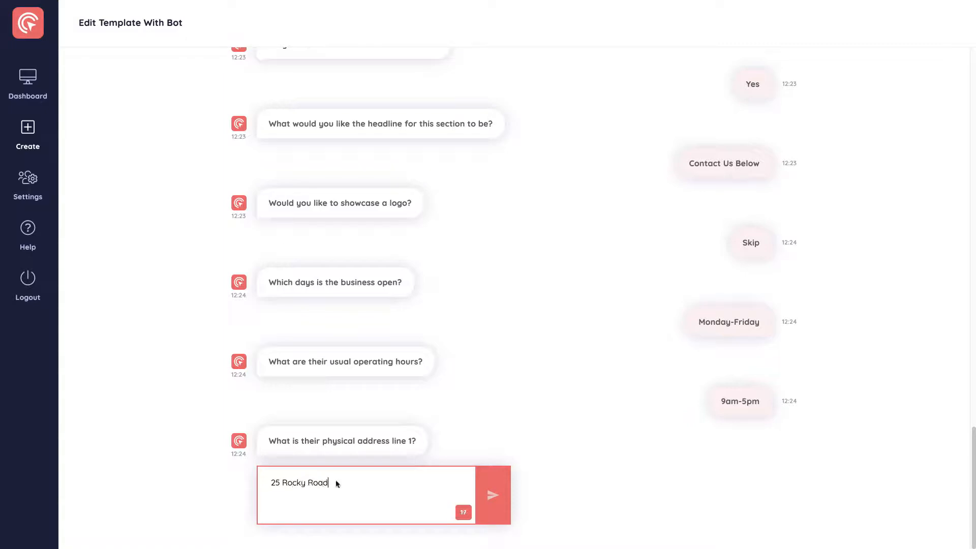
{"action": "left_click", "coordinate": [481, 483]}
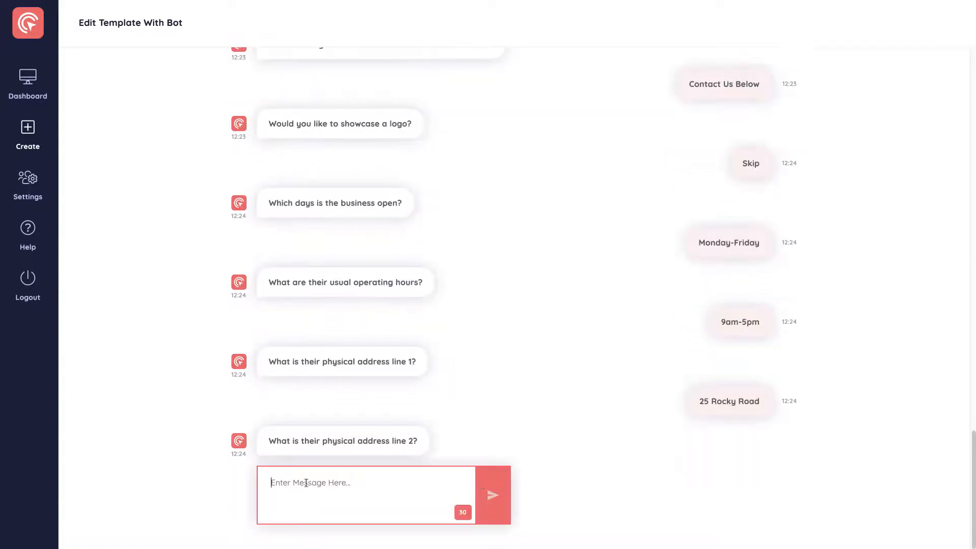
{"action": "type", "text": "Mountainside"}
{"action": "left_click", "coordinate": [480, 505]}
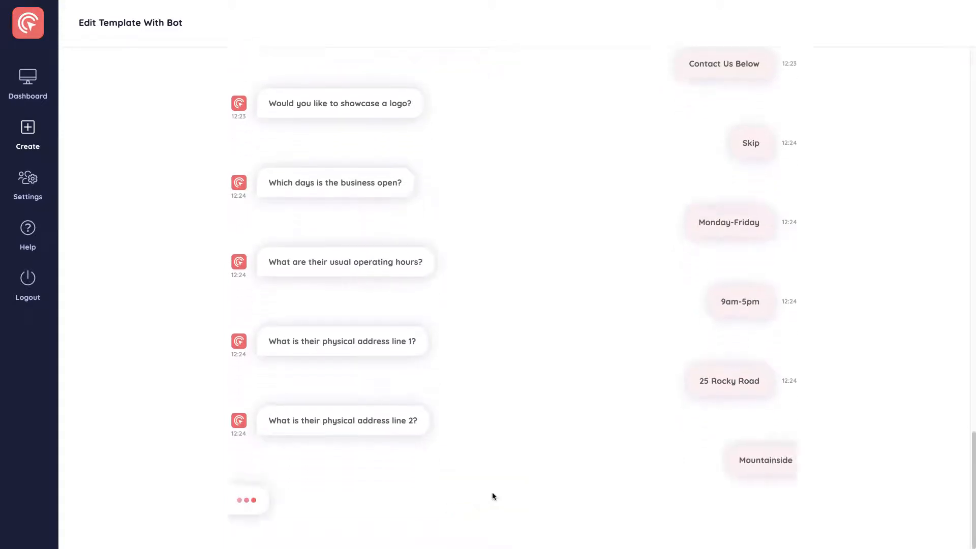
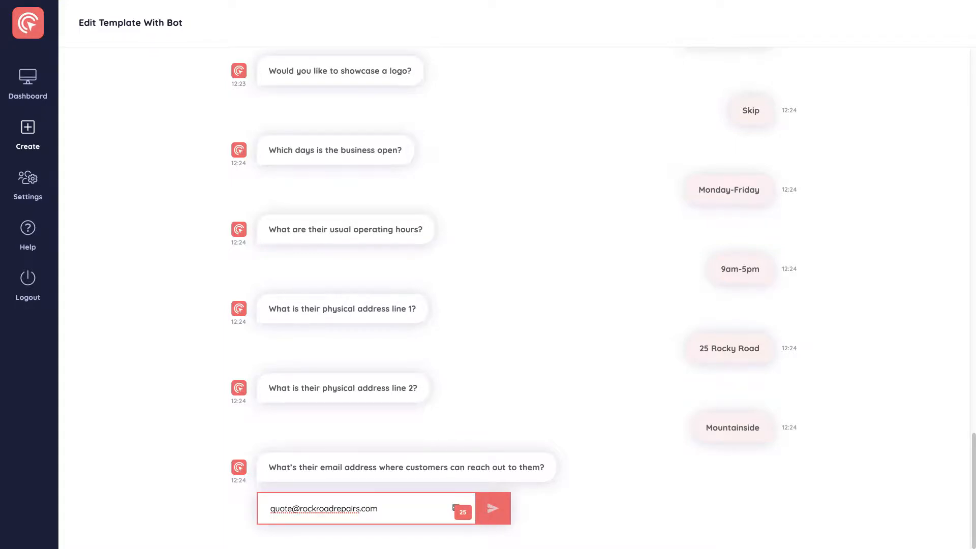
Enter and submit the business's contact e-mail address and phone number.
{"action": "left_click", "coordinate": [493, 509]}
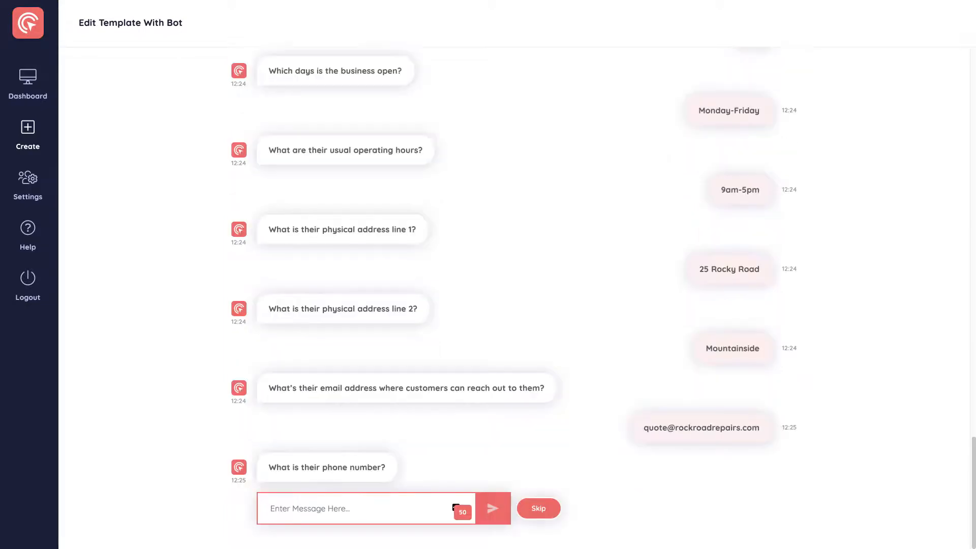
{"action": "left_click", "coordinate": [493, 509]}
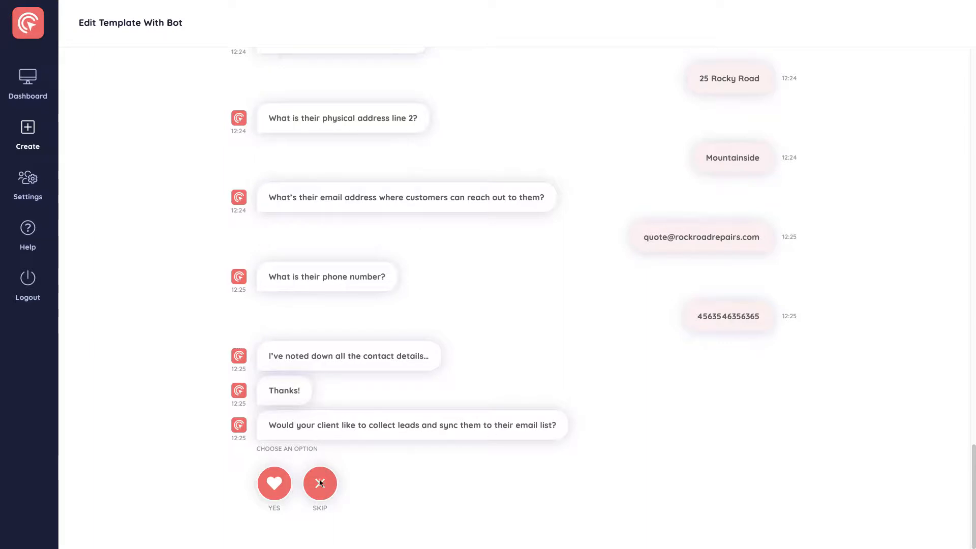
Agree to collect leads and sync them through the Sendlane auto-responder to the email list "Software List".
{"action": "left_click", "coordinate": [279, 485]}
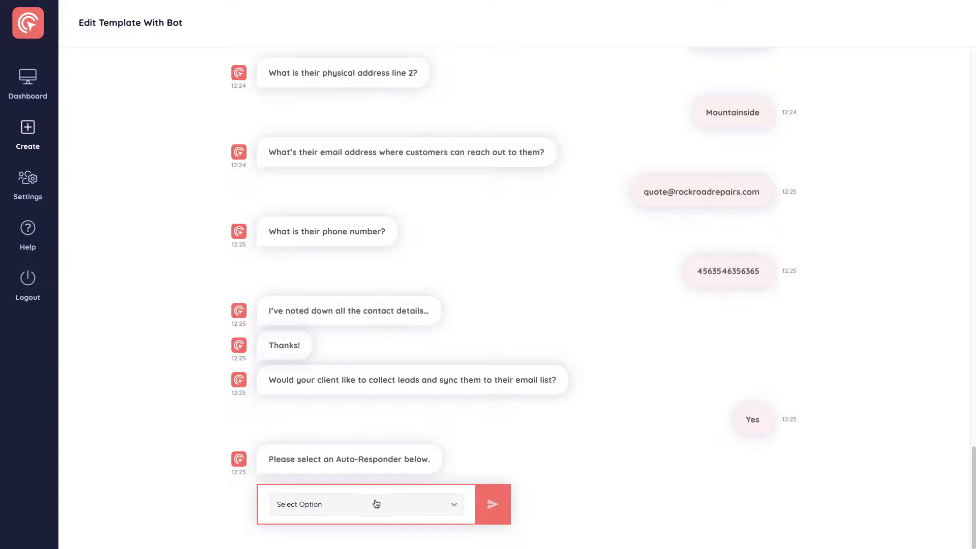
{"action": "left_click", "coordinate": [326, 507]}
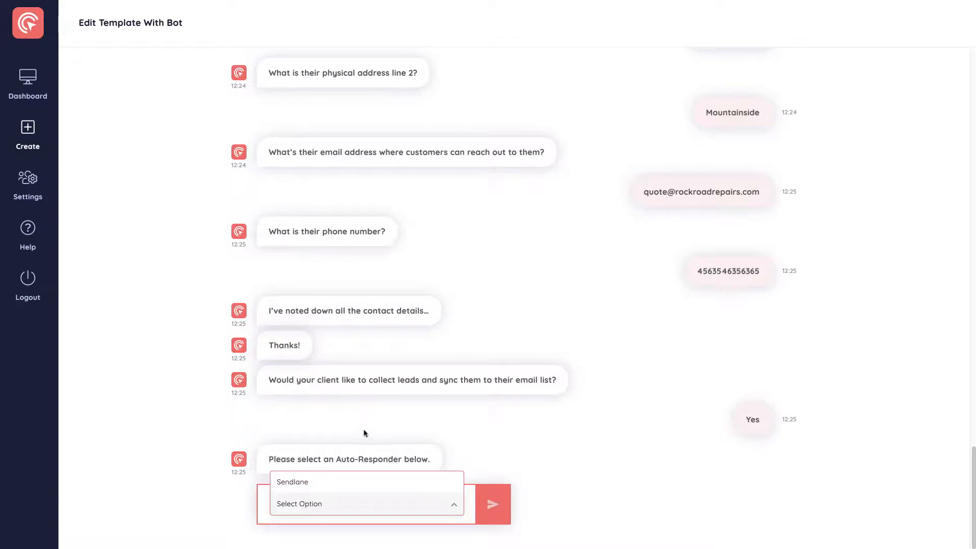
{"action": "left_click", "coordinate": [301, 483]}
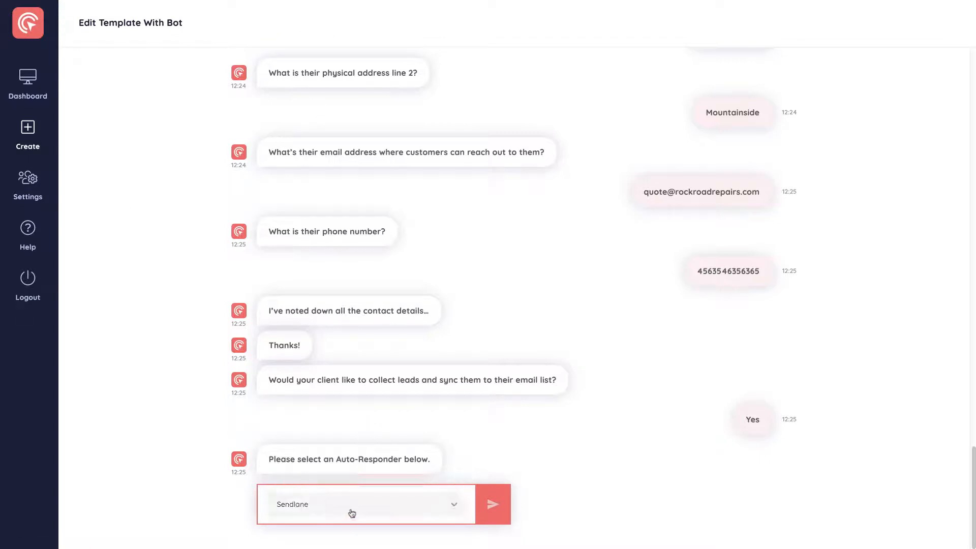
{"action": "left_click", "coordinate": [493, 504]}
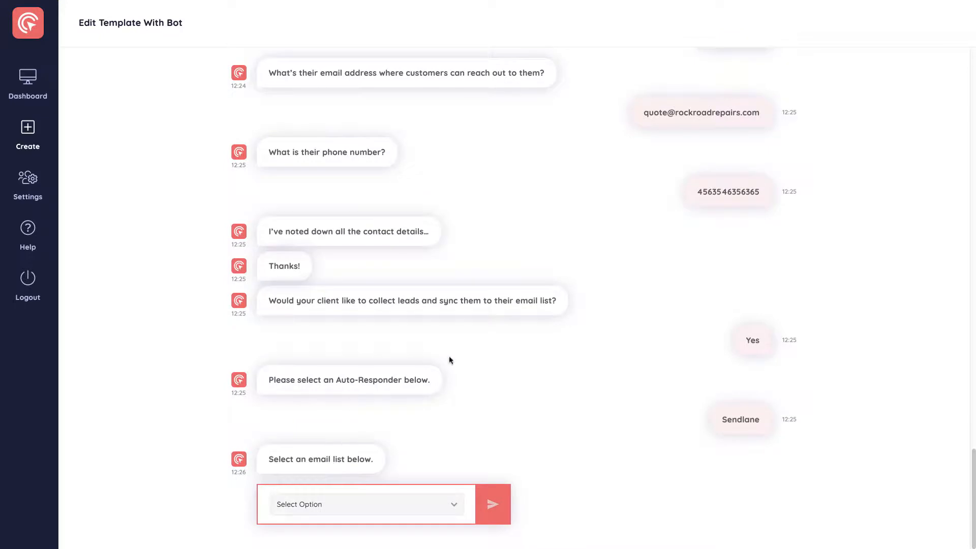
{"action": "left_click", "coordinate": [493, 504]}
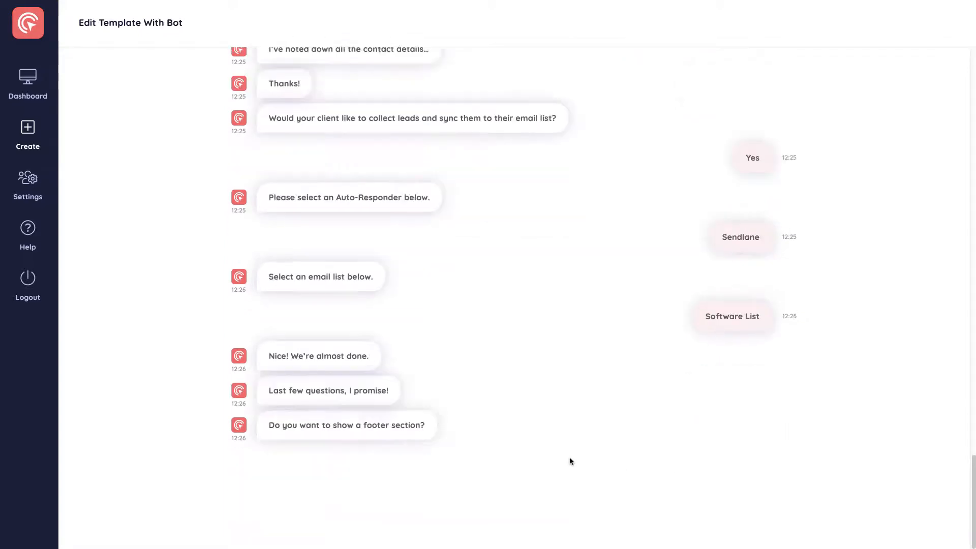
Show the footer section and submit "Rocky Road Repairs" as the business's name.
{"action": "left_click", "coordinate": [277, 480]}
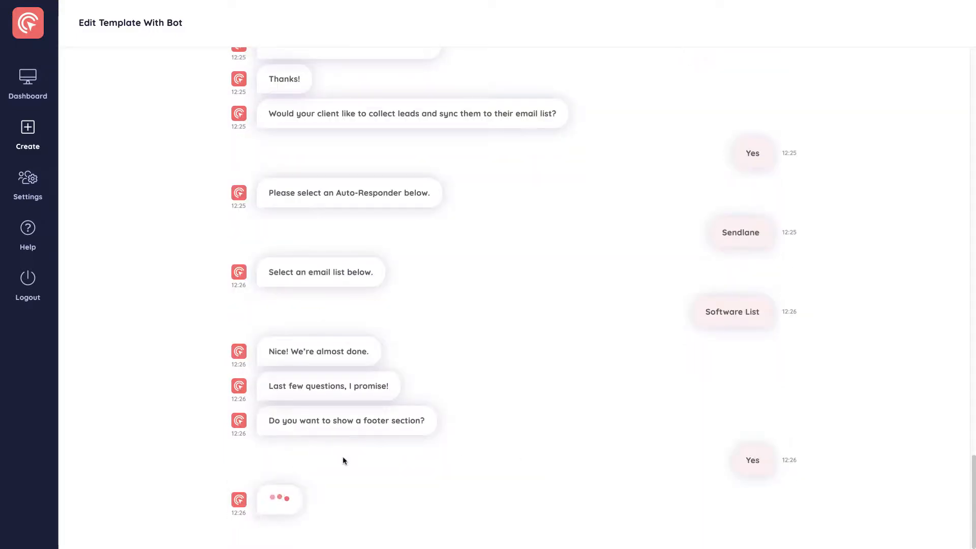
{"action": "left_click", "coordinate": [341, 503]}
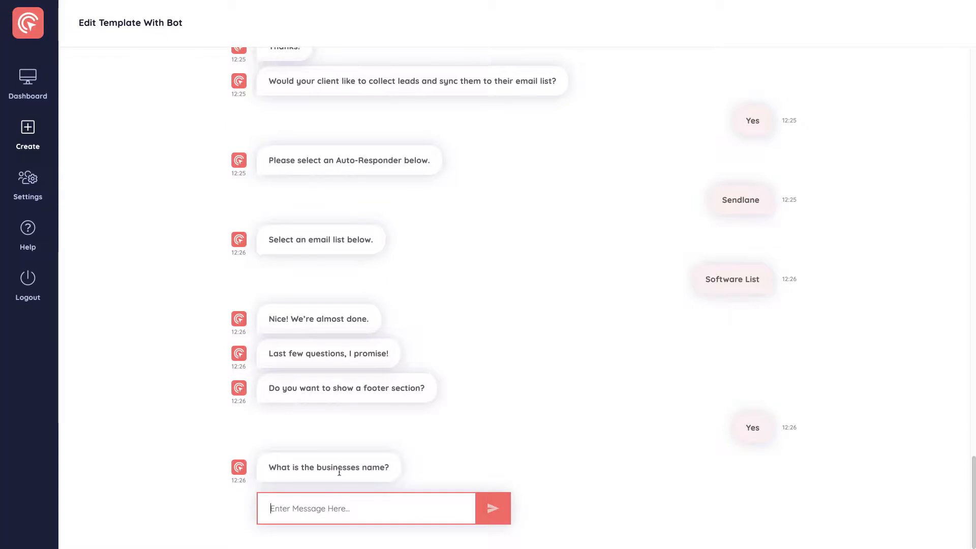
{"action": "type", "text": "ROcky Road Repairs"}
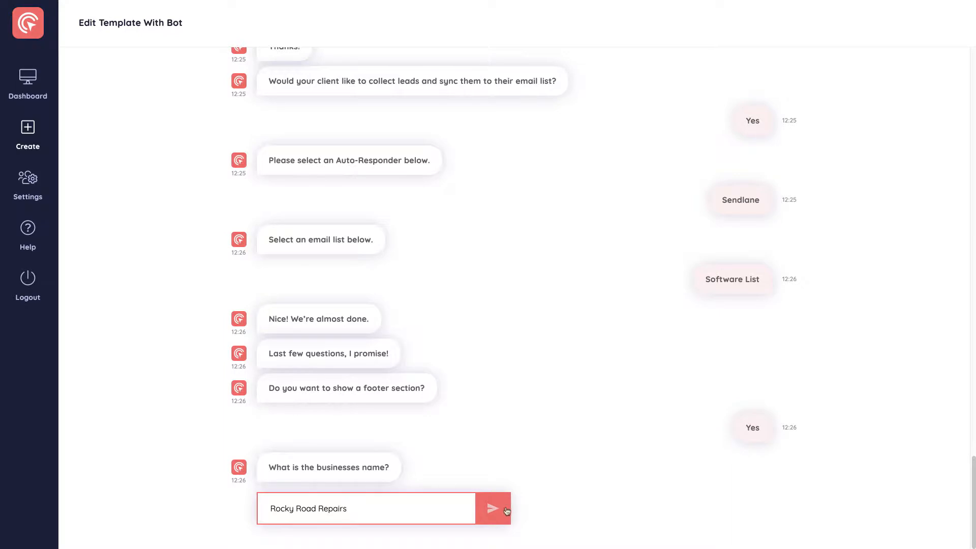
{"action": "left_click", "coordinate": [507, 511]}
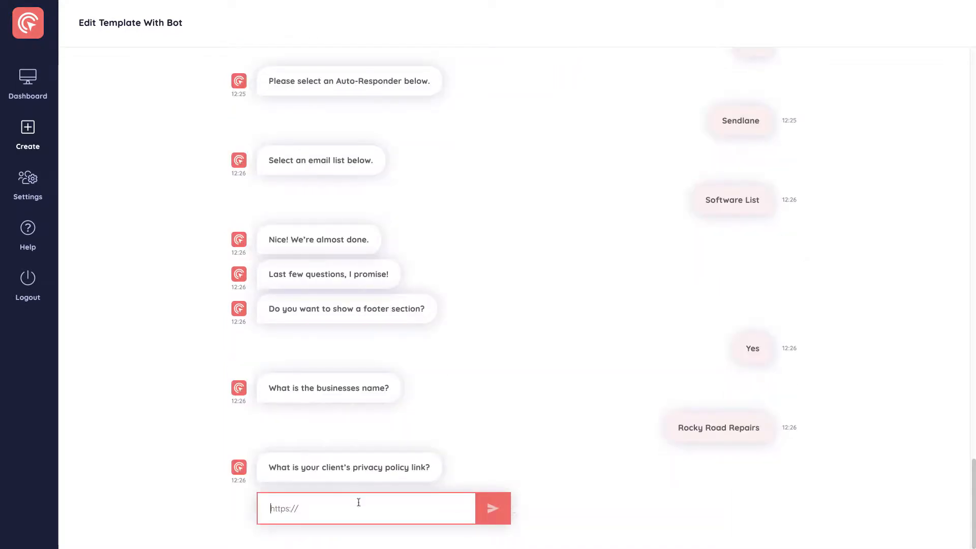
{"action": "type", "text": "ht"}
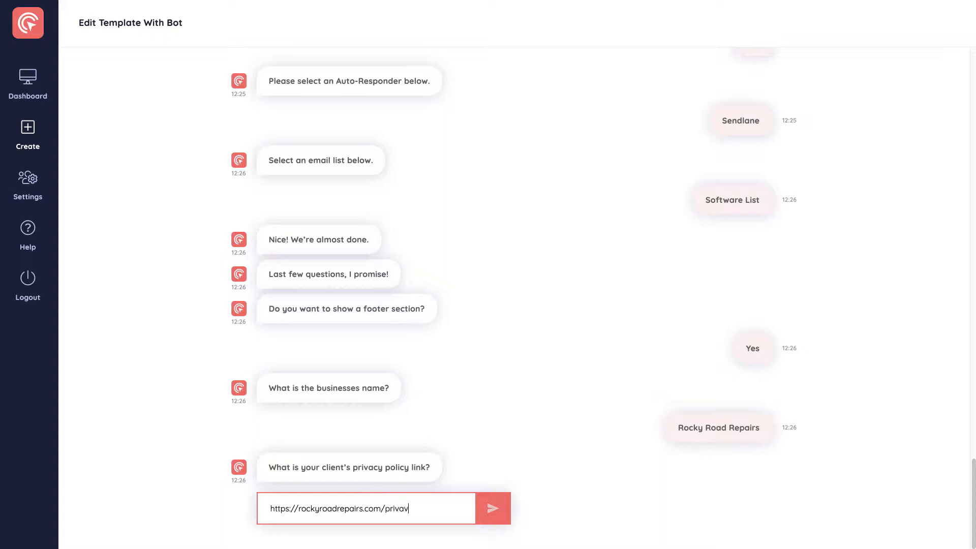
{"action": "key", "text": "ctrl+a"}
{"action": "key", "text": "ctrl+c"}
{"action": "left_click", "coordinate": [523, 476]}
{"action": "left_click", "coordinate": [508, 508]}
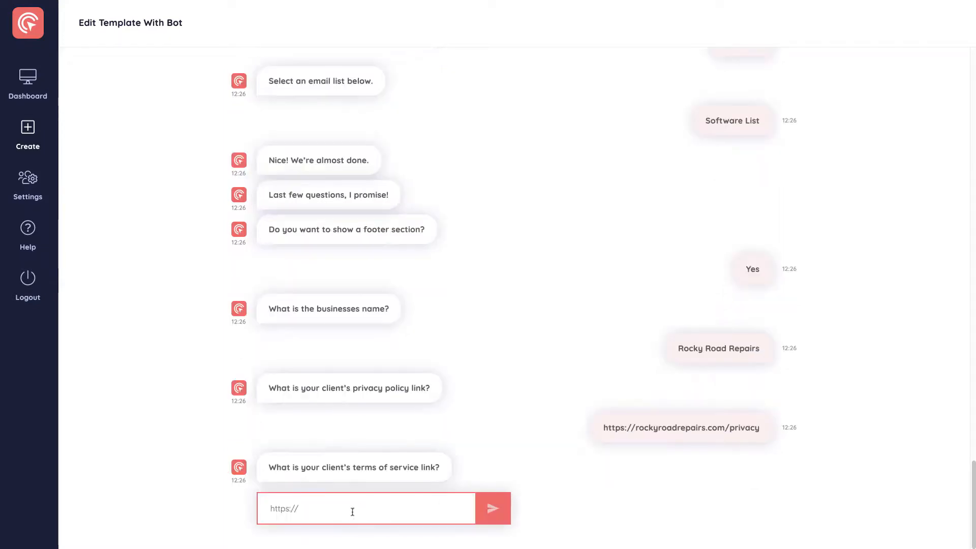
{"action": "key", "text": "ctrl+v"}
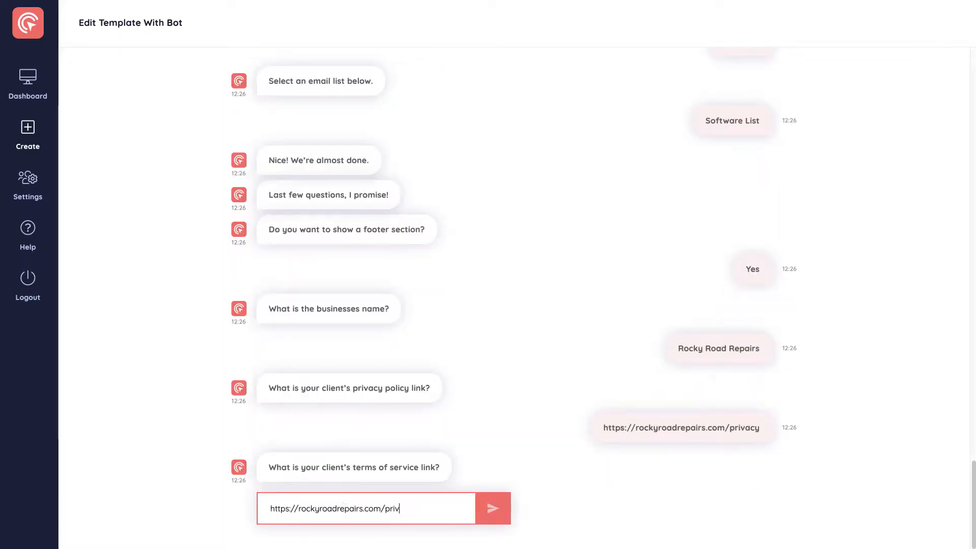
{"action": "type", "text": "terms/"}
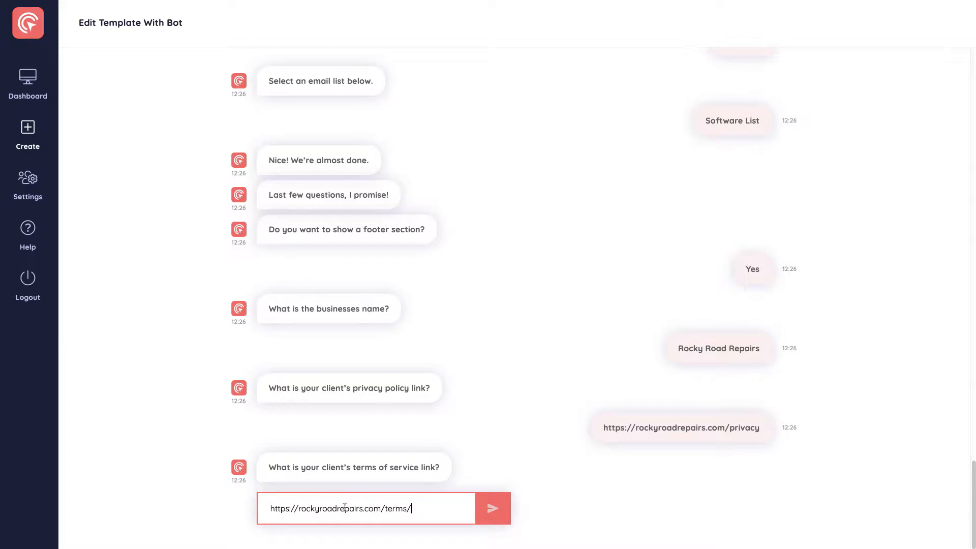
{"action": "left_click", "coordinate": [478, 513]}
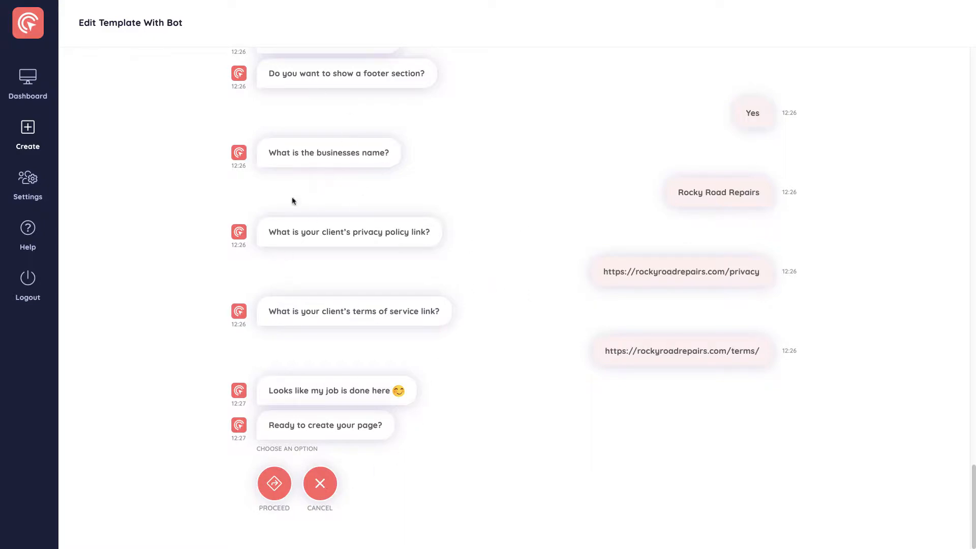
Proceed with creating the page and look through the submitted answers in the header, benefit and contact sections.
{"action": "left_click", "coordinate": [277, 490]}
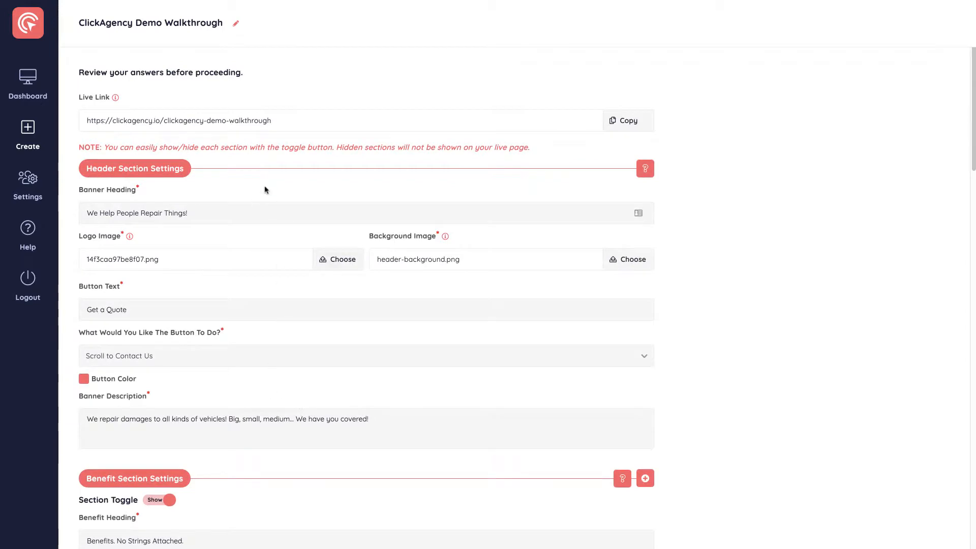
{"action": "scroll", "coordinate": [269, 203], "scroll_direction": "down", "scroll_amount": 8}
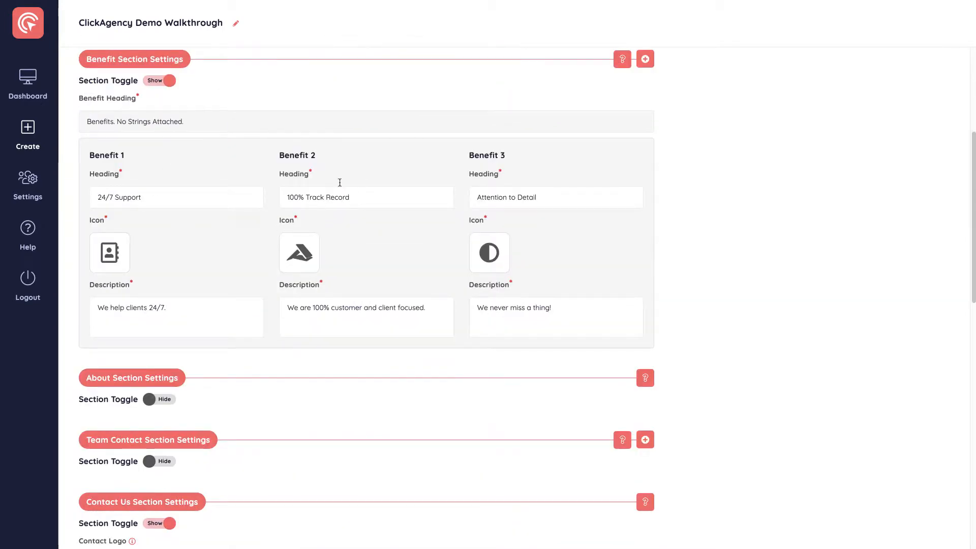
{"action": "scroll", "coordinate": [356, 203], "scroll_direction": "down", "scroll_amount": 6}
{"action": "scroll", "coordinate": [457, 285], "scroll_direction": "down", "scroll_amount": 8}
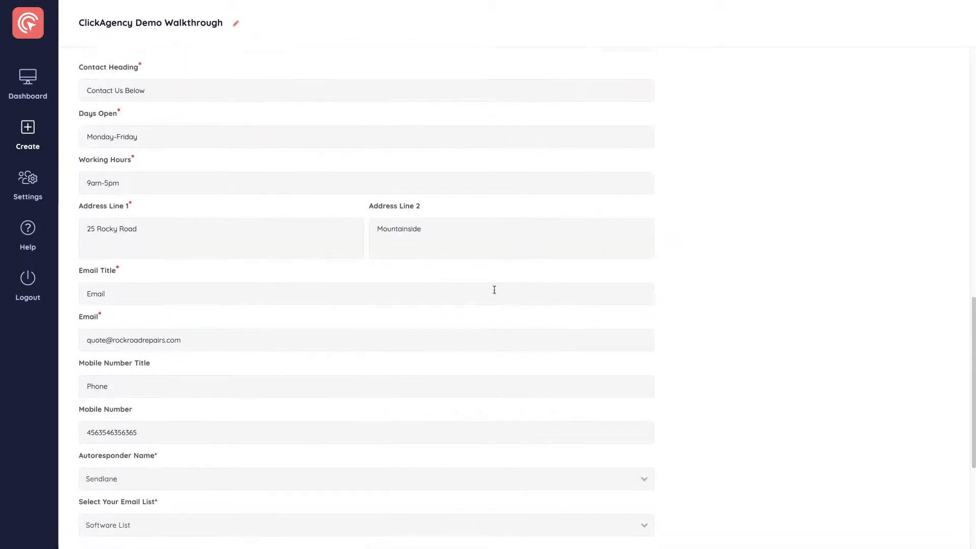
{"action": "scroll", "coordinate": [519, 321], "scroll_direction": "up", "scroll_amount": 13}
{"action": "scroll", "coordinate": [508, 328], "scroll_direction": "up", "scroll_amount": 11}
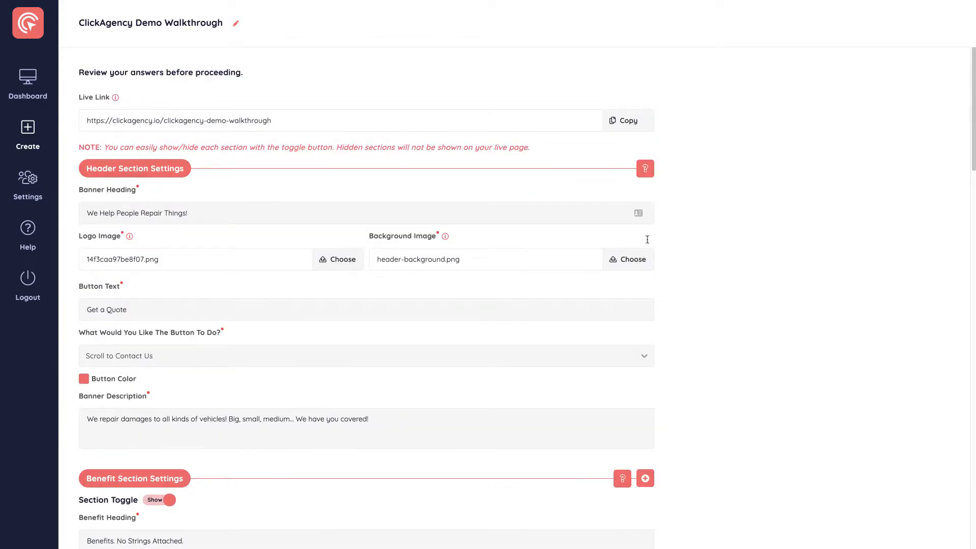
{"action": "scroll", "coordinate": [309, 294], "scroll_direction": "down", "scroll_amount": 3}
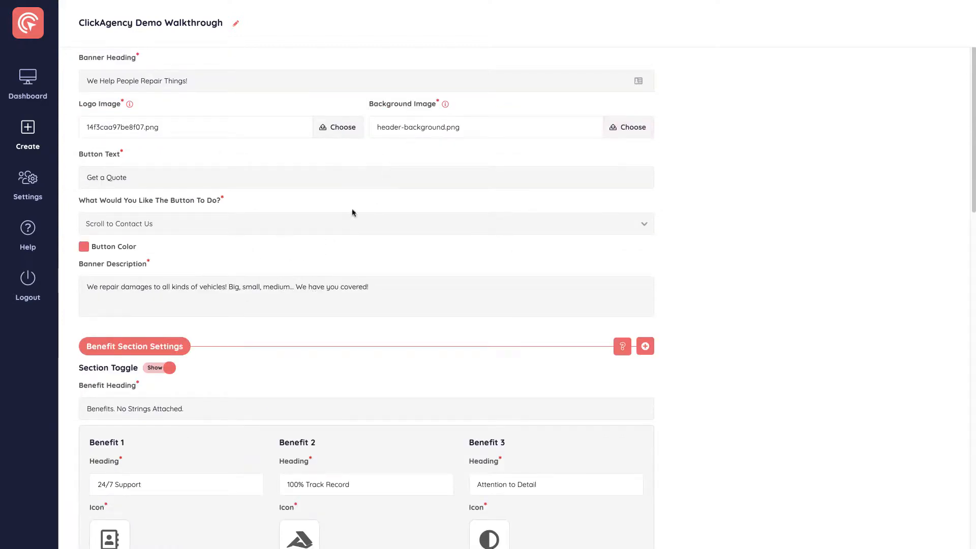
{"action": "scroll", "coordinate": [202, 297], "scroll_direction": "down", "scroll_amount": 6}
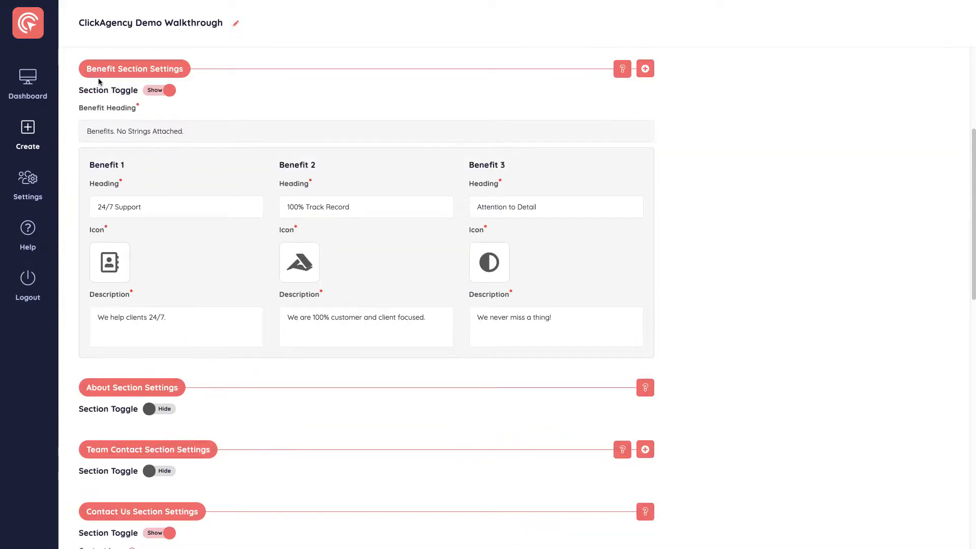
{"action": "scroll", "coordinate": [202, 192], "scroll_direction": "down", "scroll_amount": 7}
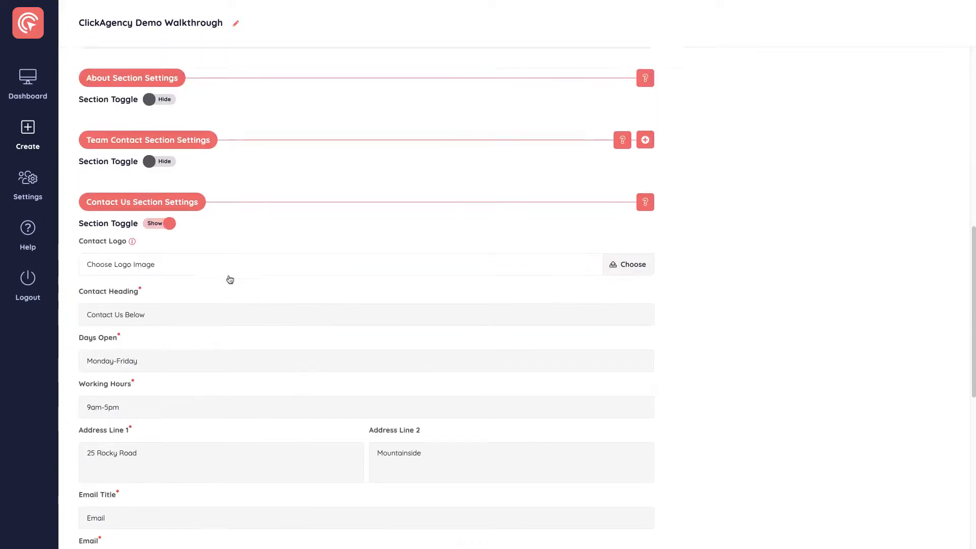
Show the About and Team Contact sections briefly and hide them again.
{"action": "scroll", "coordinate": [204, 249], "scroll_direction": "up", "scroll_amount": 3}
{"action": "left_click", "coordinate": [156, 213]}
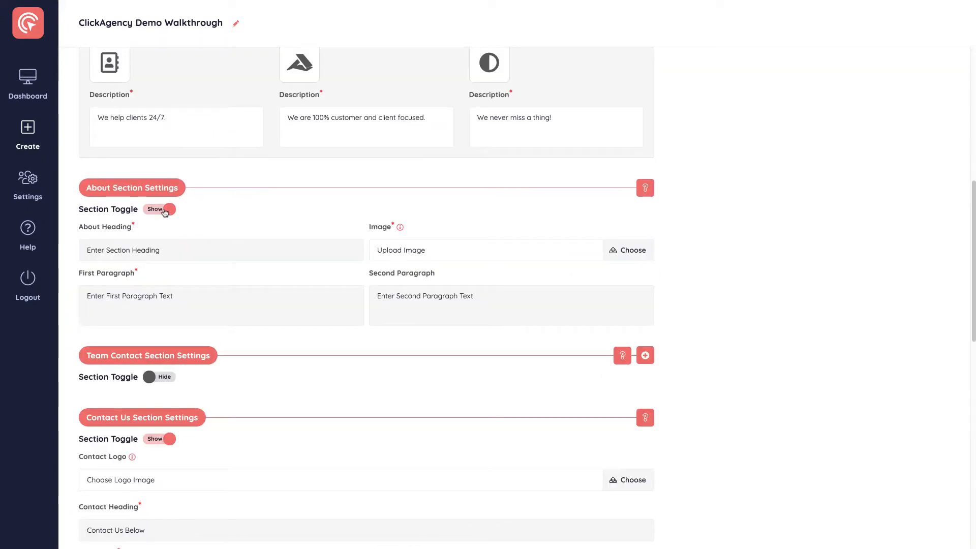
{"action": "left_click", "coordinate": [156, 212]}
{"action": "left_click", "coordinate": [159, 272]}
{"action": "left_click", "coordinate": [163, 275]}
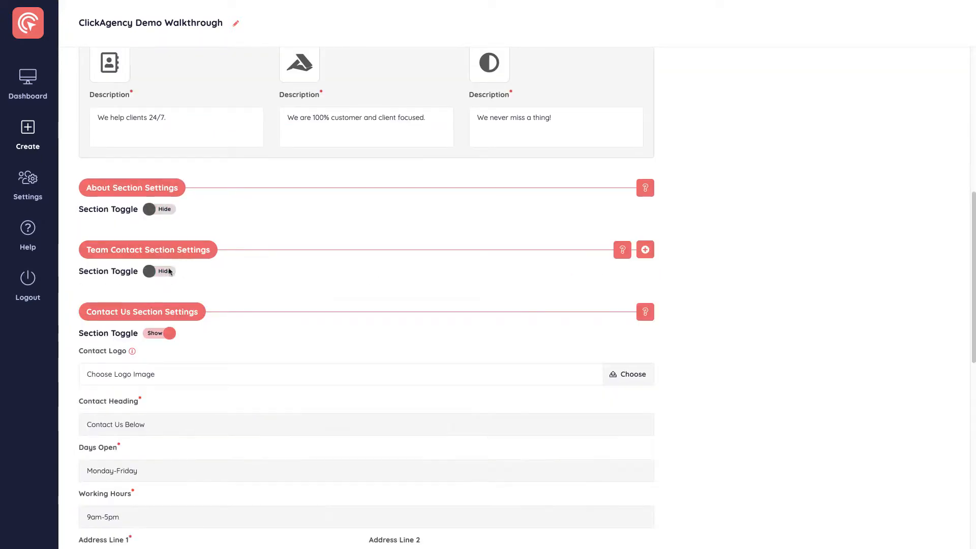
Check the header section settings and copy the page's live link.
{"action": "scroll", "coordinate": [212, 272], "scroll_direction": "up", "scroll_amount": 15}
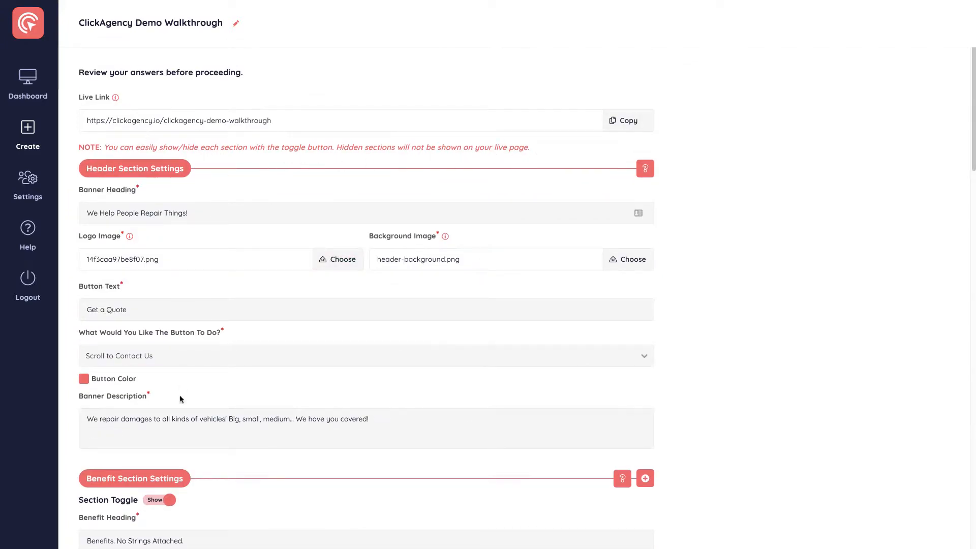
{"action": "scroll", "coordinate": [208, 324], "scroll_direction": "down", "scroll_amount": 2}
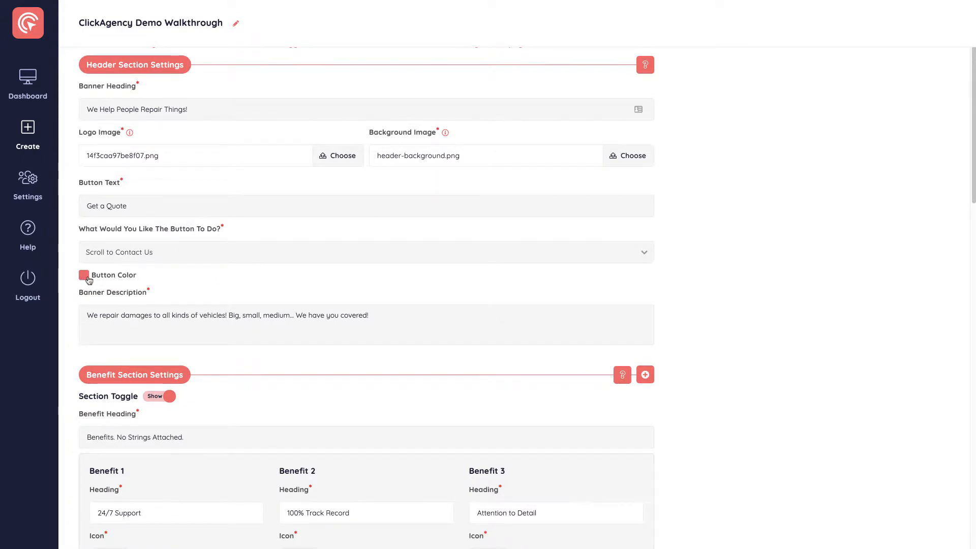
{"action": "scroll", "coordinate": [269, 253], "scroll_direction": "up", "scroll_amount": 2}
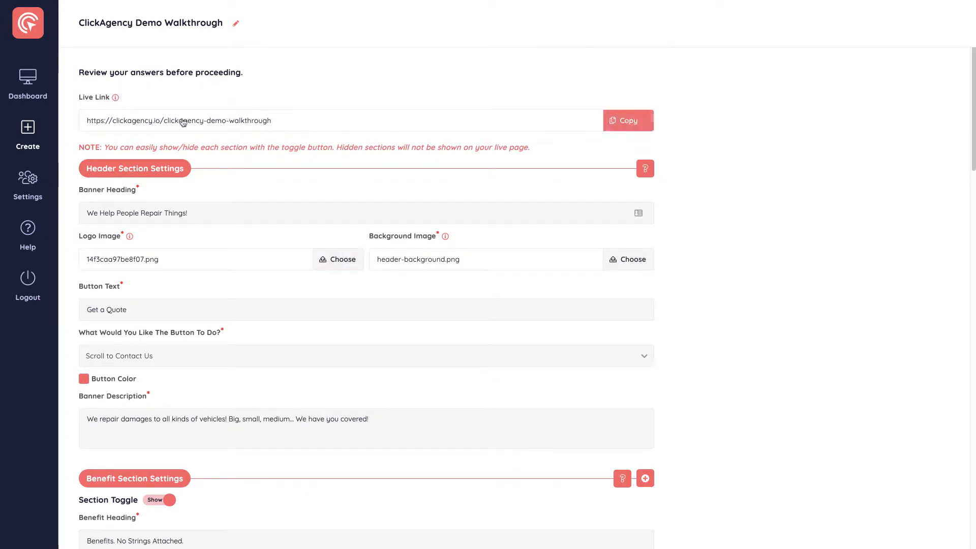
{"action": "left_click", "coordinate": [630, 121]}
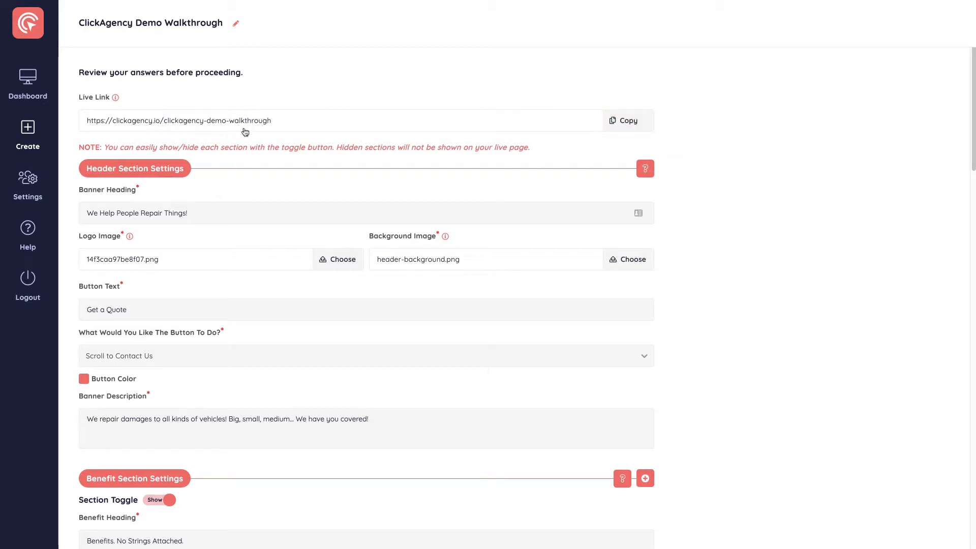
Open the campaign name for editing and cancel the edit.
{"action": "left_click", "coordinate": [237, 26]}
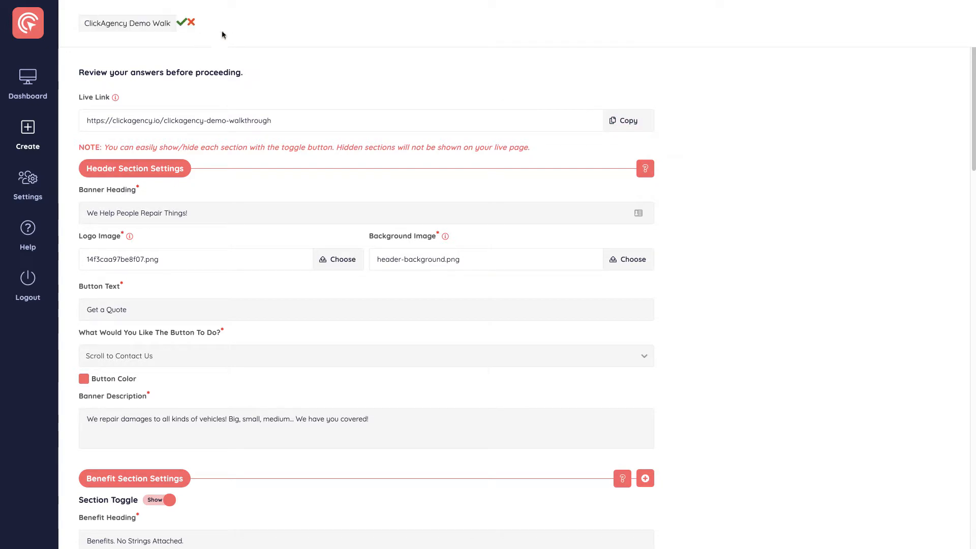
{"action": "left_click", "coordinate": [196, 24]}
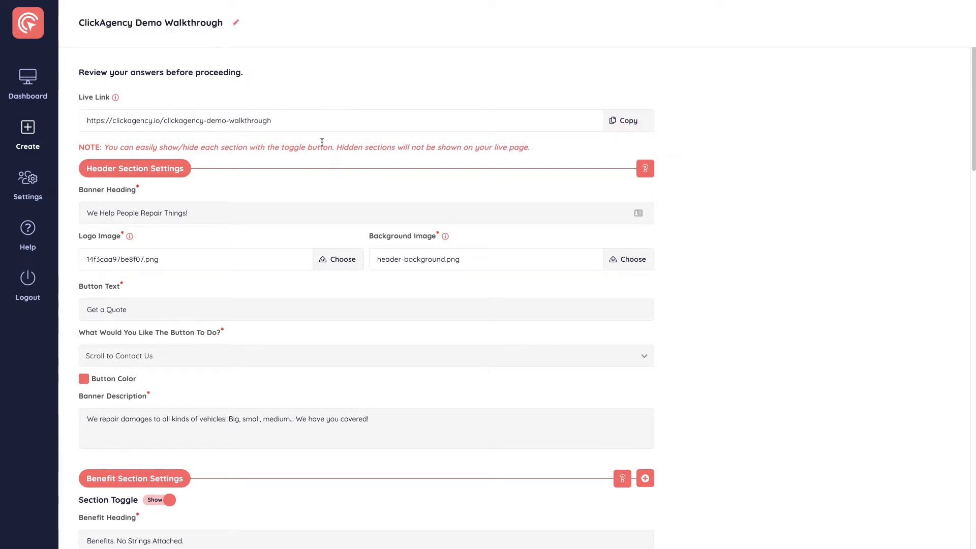
Review all section settings down to the footer and continue to the finished page's options.
{"action": "scroll", "coordinate": [720, 289], "scroll_direction": "down", "scroll_amount": 1}
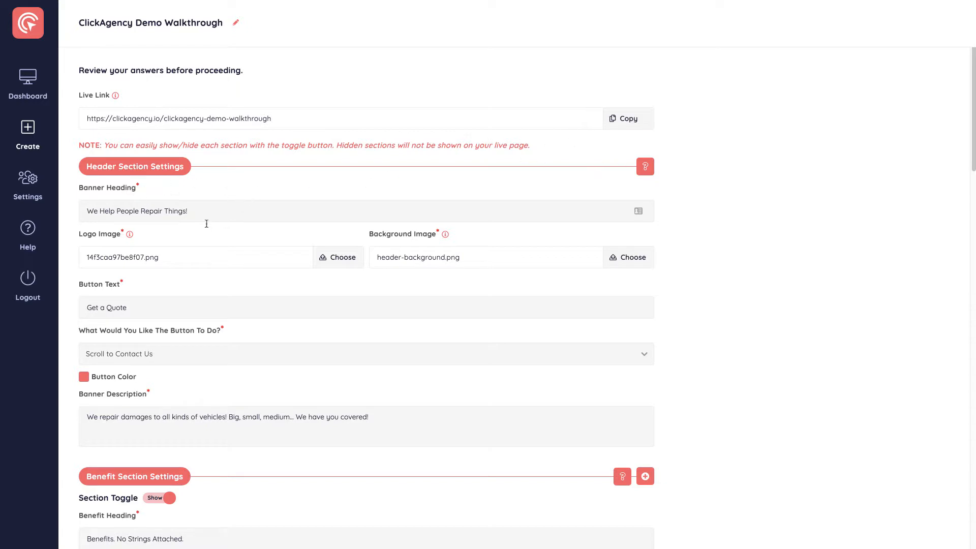
{"action": "scroll", "coordinate": [320, 185], "scroll_direction": "down", "scroll_amount": 2}
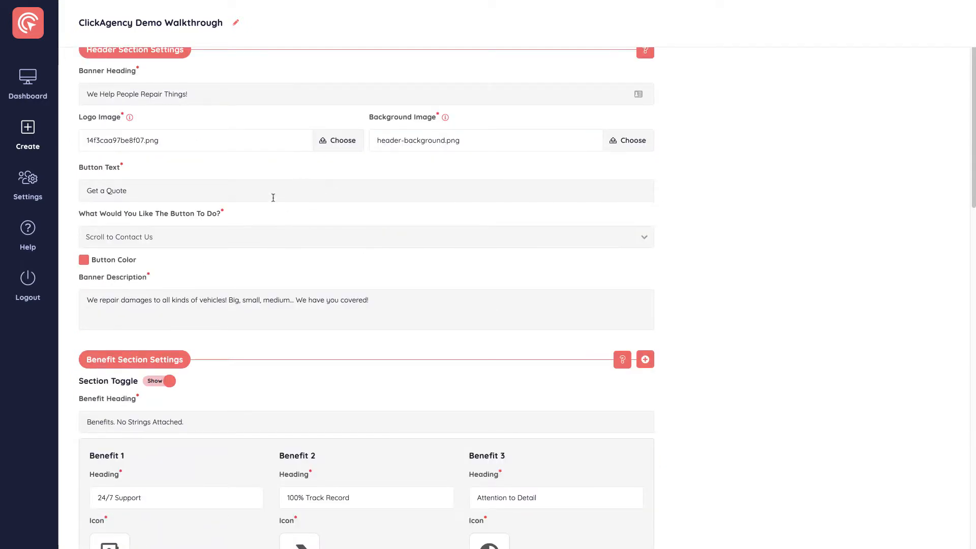
{"action": "scroll", "coordinate": [279, 197], "scroll_direction": "down", "scroll_amount": 6}
{"action": "scroll", "coordinate": [204, 181], "scroll_direction": "down", "scroll_amount": 2}
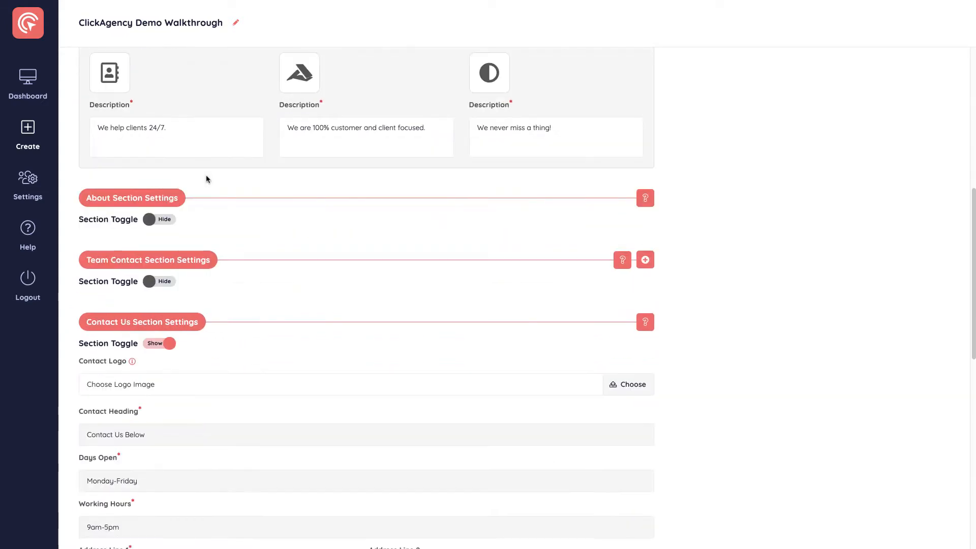
{"action": "scroll", "coordinate": [281, 162], "scroll_direction": "down", "scroll_amount": 2}
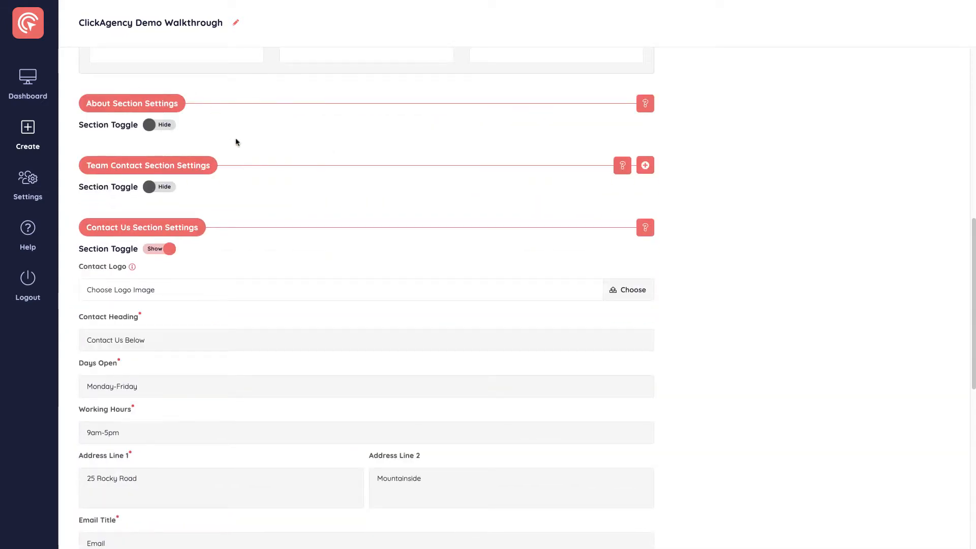
{"action": "scroll", "coordinate": [163, 252], "scroll_direction": "down", "scroll_amount": 2}
{"action": "scroll", "coordinate": [167, 242], "scroll_direction": "down", "scroll_amount": 8}
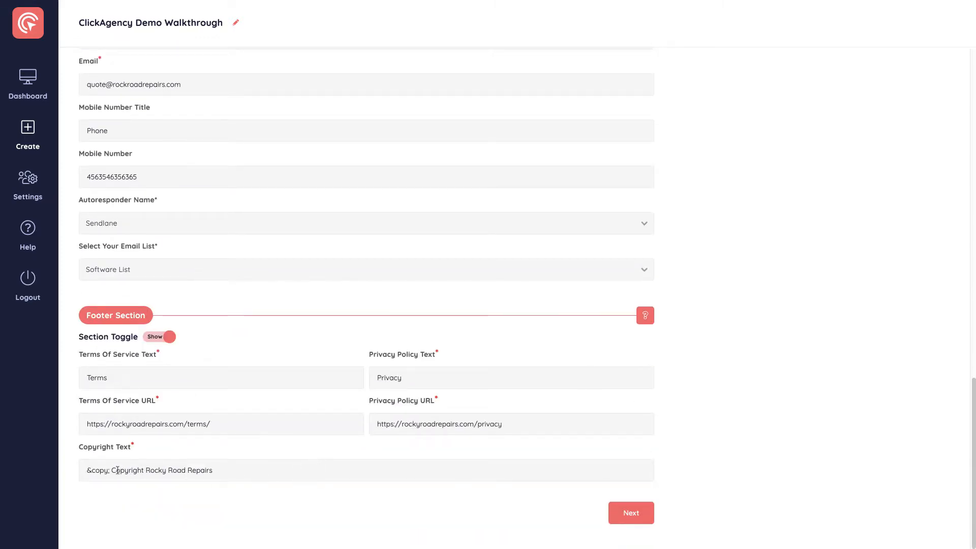
{"action": "left_click", "coordinate": [631, 516]}
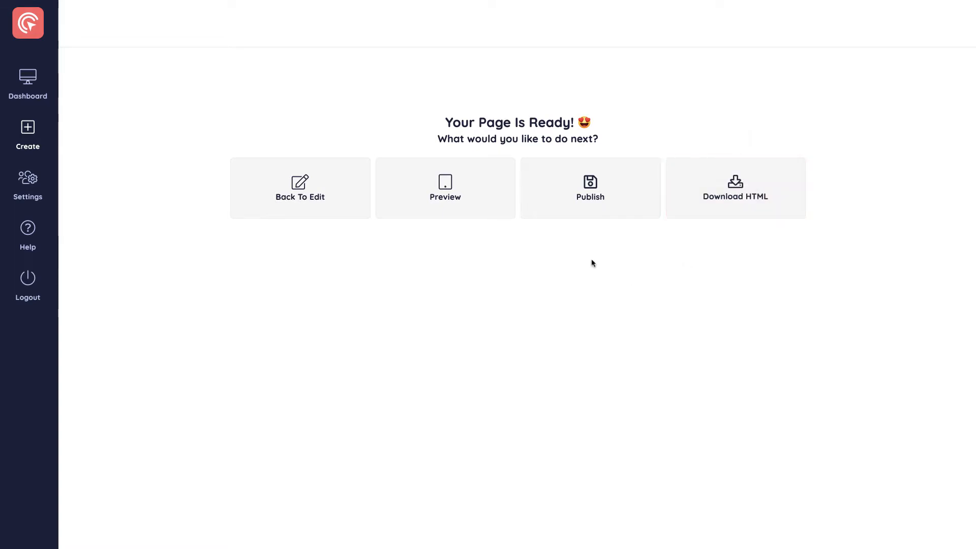
Publish the page, copy its live link and close the success dialog.
{"action": "left_click", "coordinate": [584, 200]}
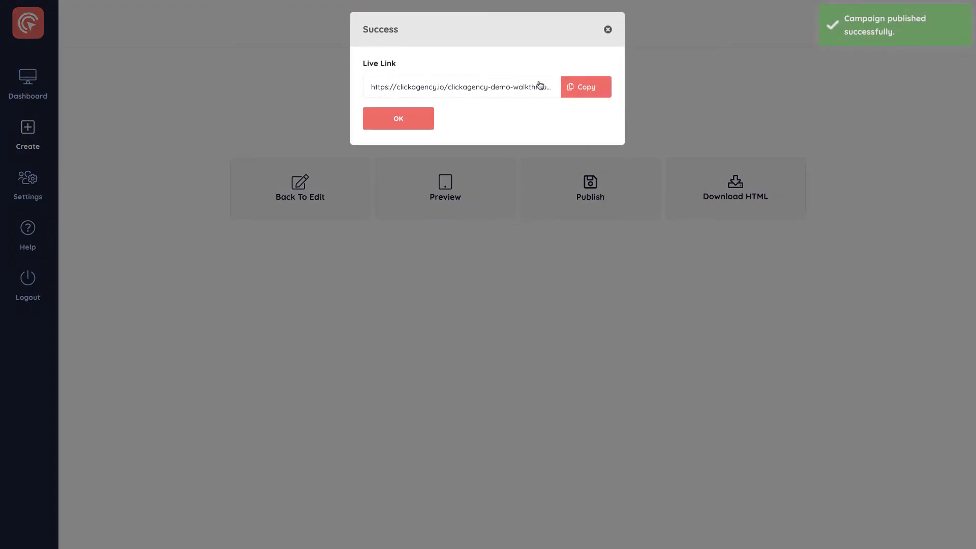
{"action": "left_click", "coordinate": [589, 92]}
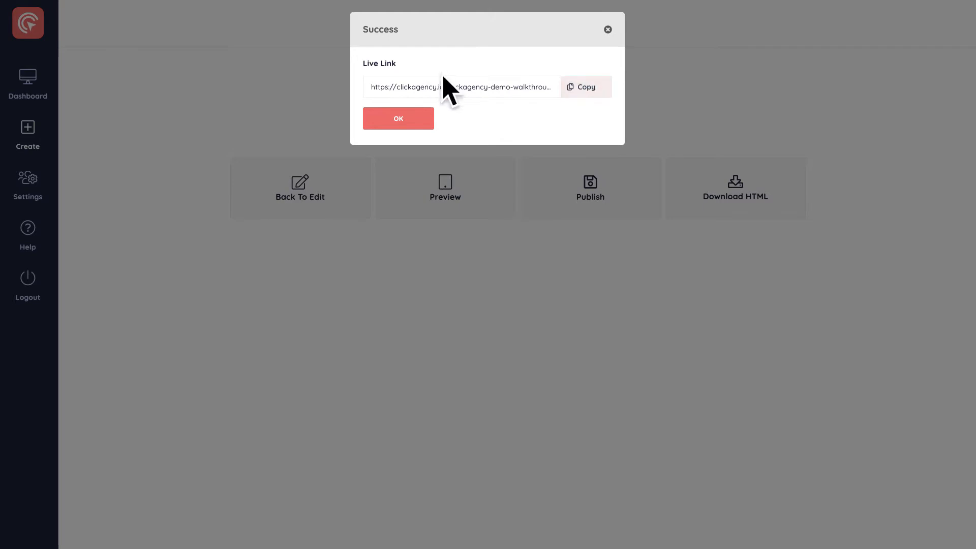
{"action": "left_click", "coordinate": [403, 122]}
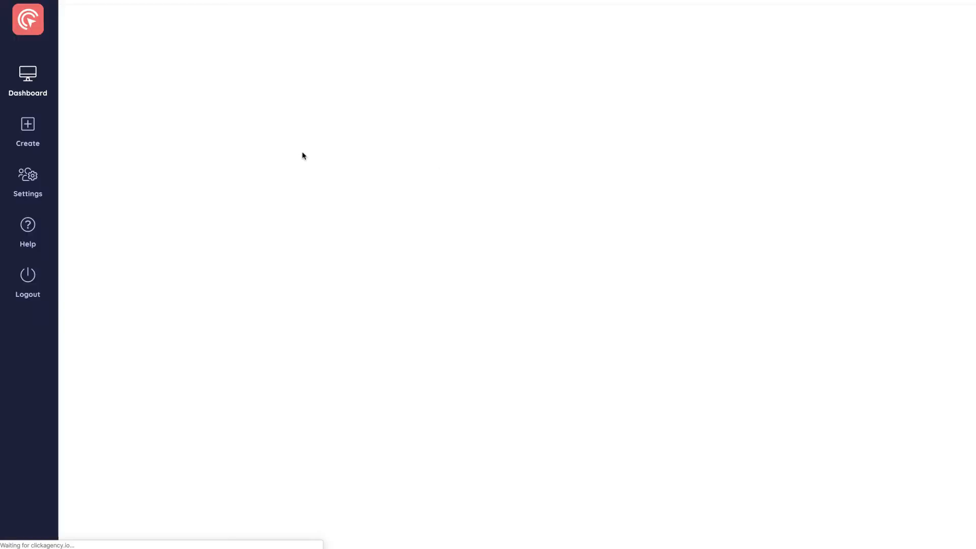
Preview the ClickAgency Demo Walkthrough page, examine its sections and test the Get a Quote button.
{"action": "mouse_move", "coordinate": [172, 145]}
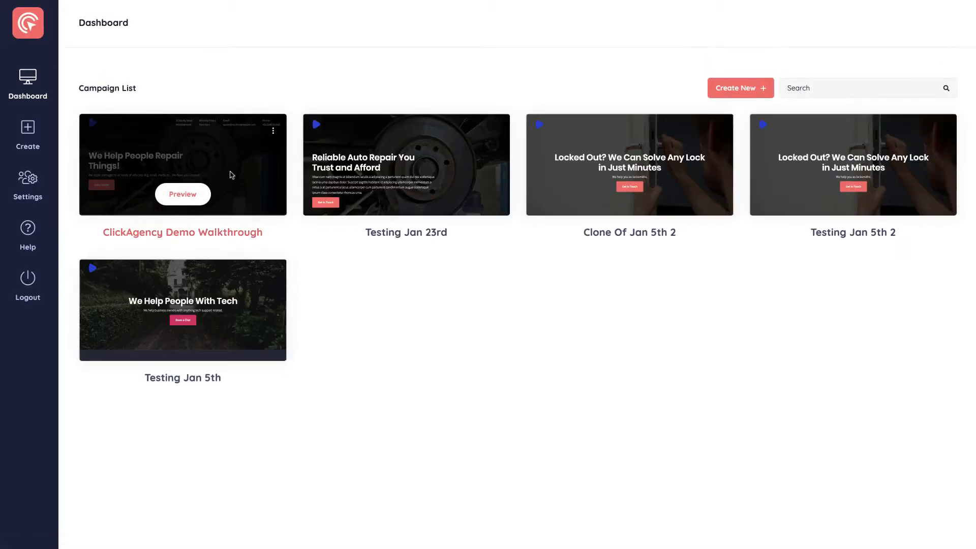
{"action": "left_click", "coordinate": [189, 196]}
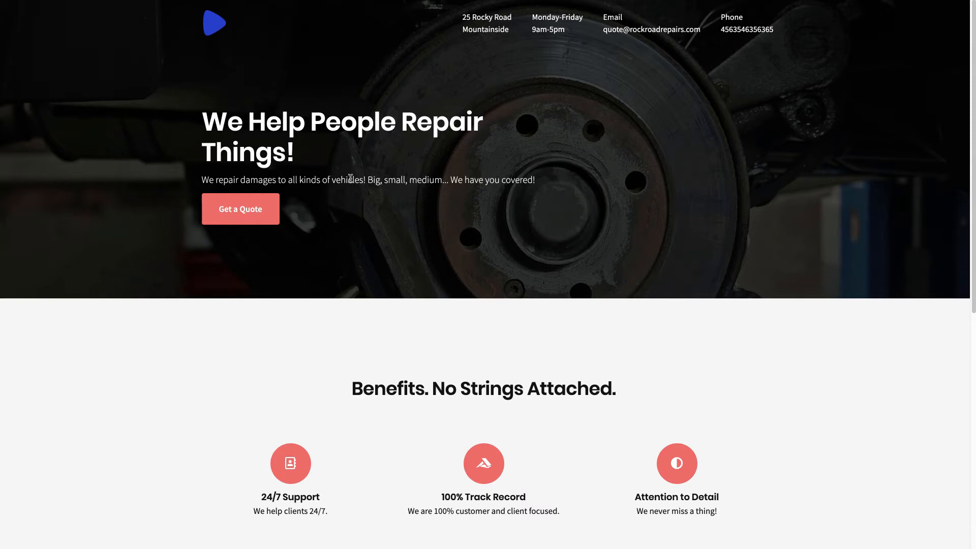
{"action": "left_click_drag", "start_coordinate": [544, 182], "coordinate": [376, 181]}
{"action": "left_click", "coordinate": [383, 201]}
{"action": "scroll", "coordinate": [351, 453], "scroll_direction": "down", "scroll_amount": 2}
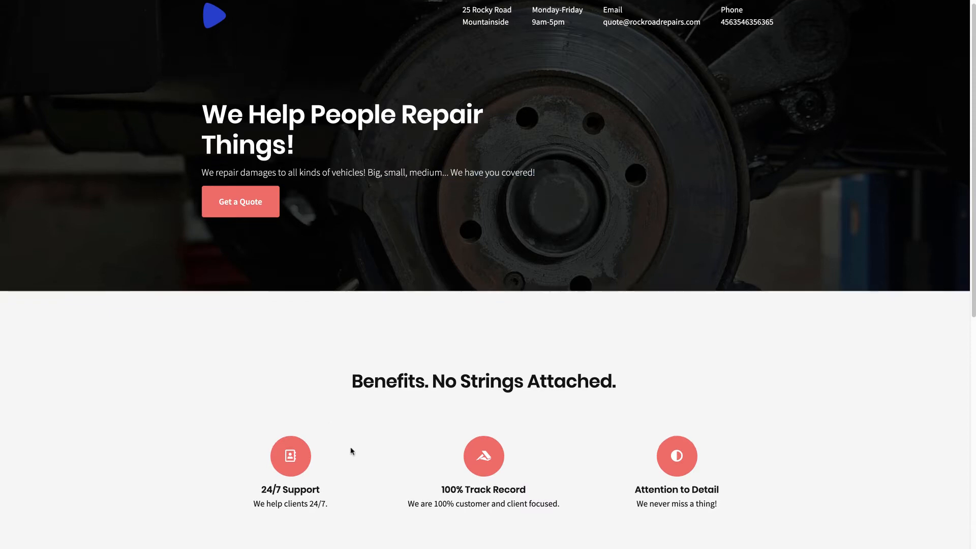
{"action": "scroll", "coordinate": [440, 402], "scroll_direction": "down", "scroll_amount": 6}
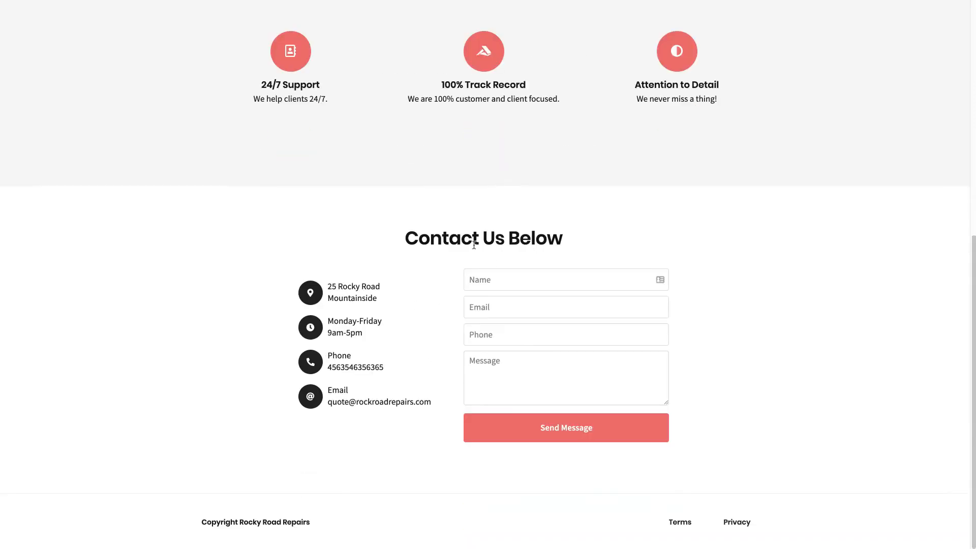
{"action": "scroll", "coordinate": [515, 227], "scroll_direction": "up", "scroll_amount": 8}
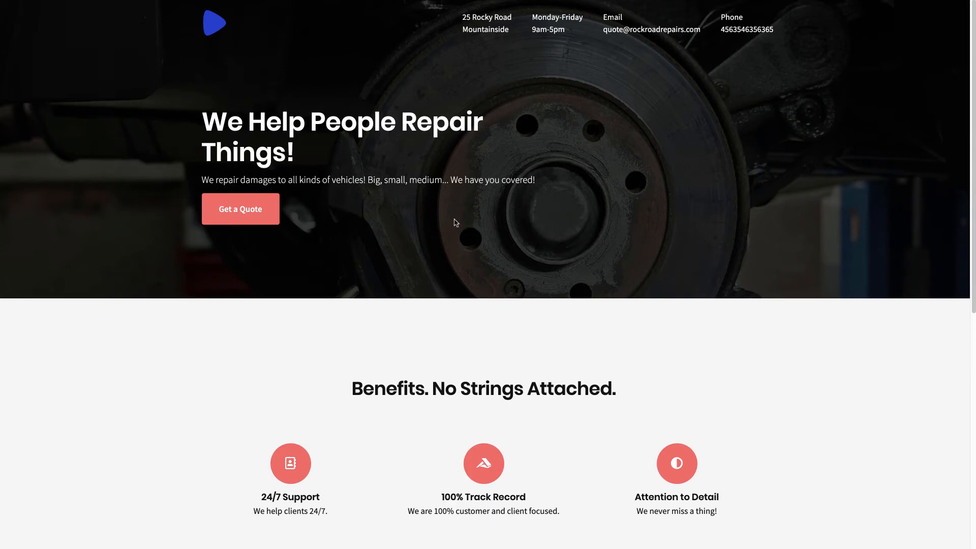
{"action": "left_click", "coordinate": [242, 209]}
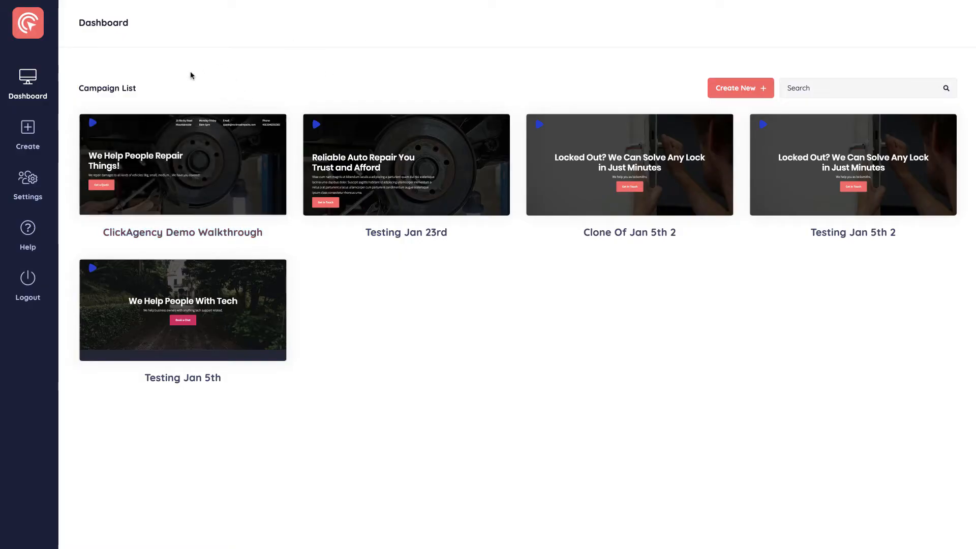
Open the settings of the ClickAgency Demo Walkthrough campaign and look over its statistics and ad options.
{"action": "left_click", "coordinate": [274, 133]}
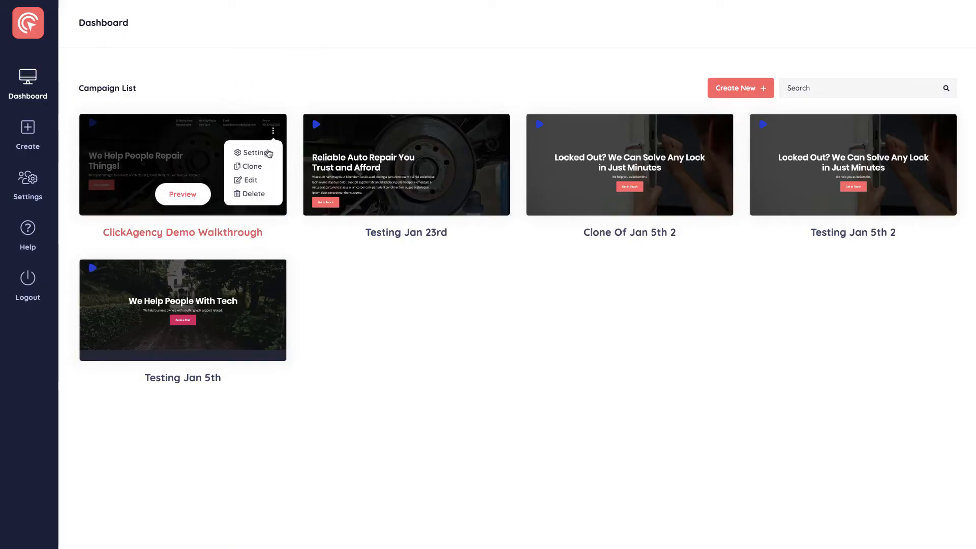
{"action": "left_click", "coordinate": [252, 169]}
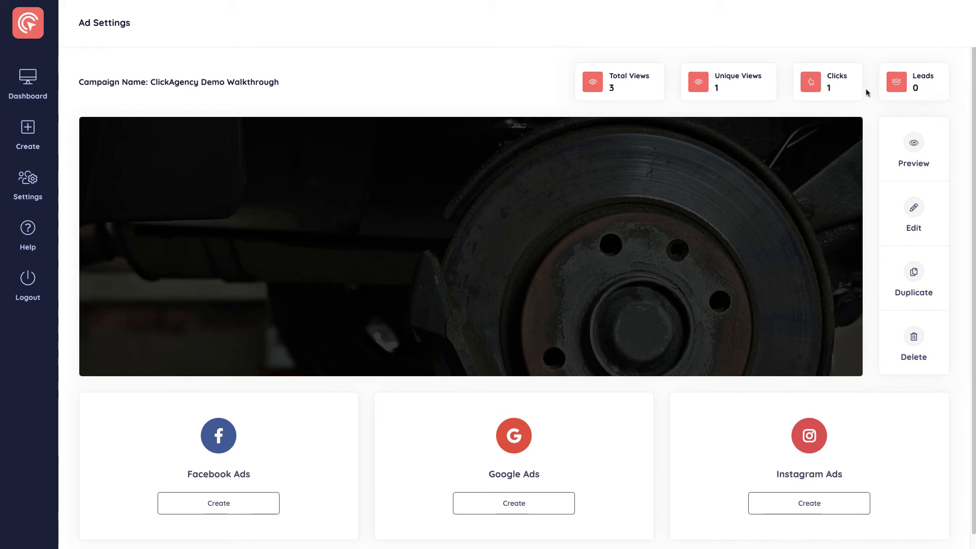
{"action": "scroll", "coordinate": [869, 89], "scroll_direction": "down", "scroll_amount": 1}
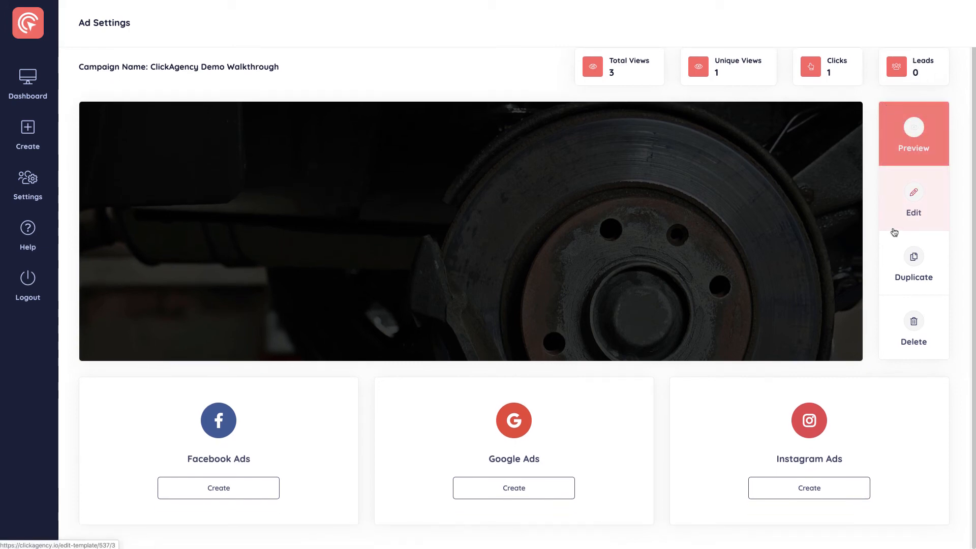